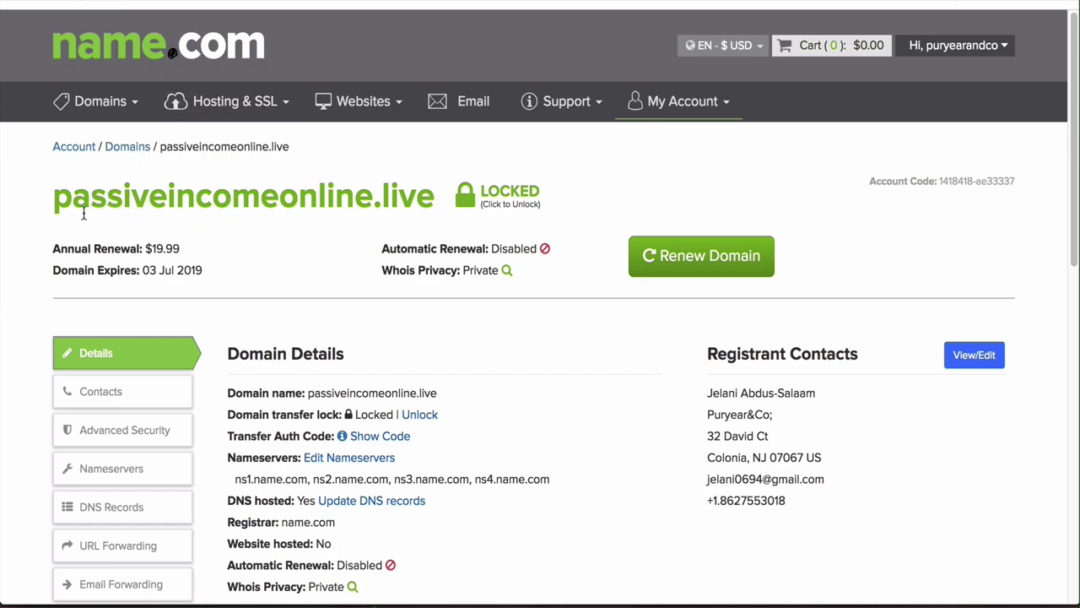
Show the DNS records for passiveincomeonline.live in Name.com and select the domain name to copy
left_click(118, 507)
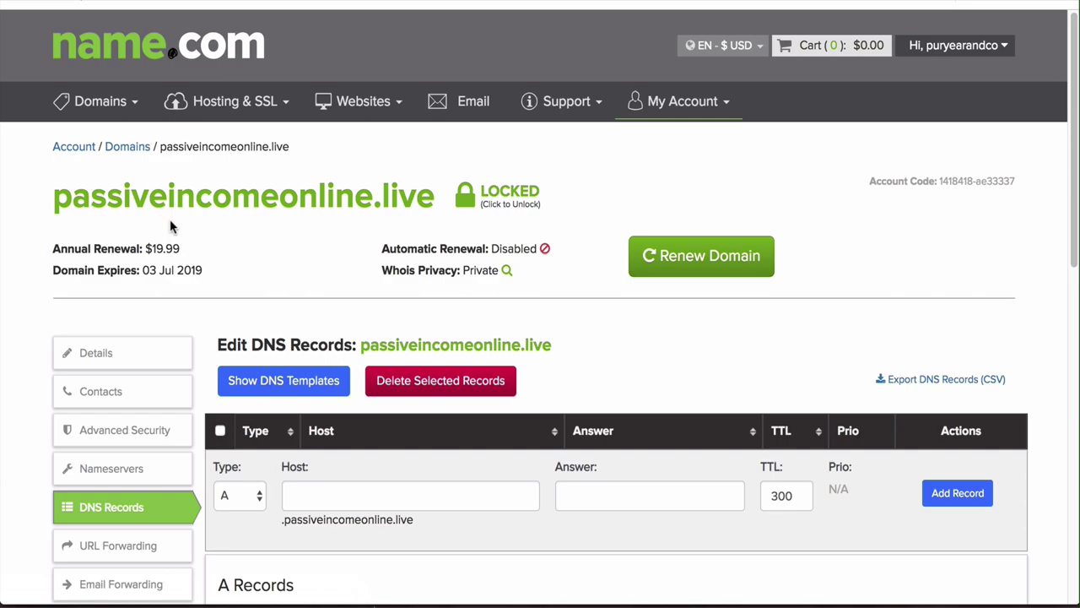
scroll(170, 227, "down", 3)
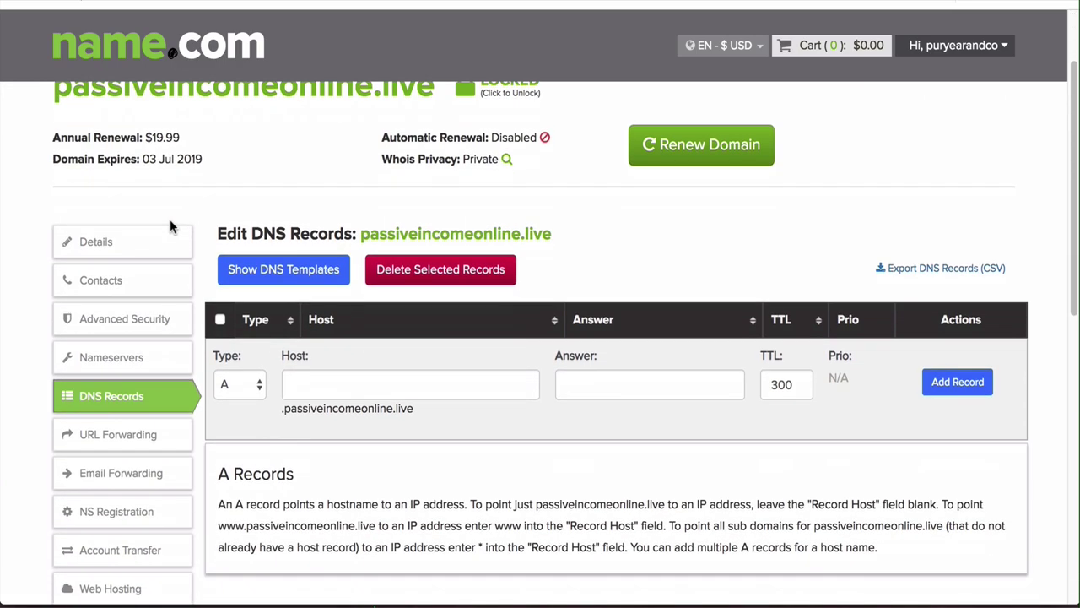
scroll(170, 221, "up", 1)
scroll(170, 221, "down", 1)
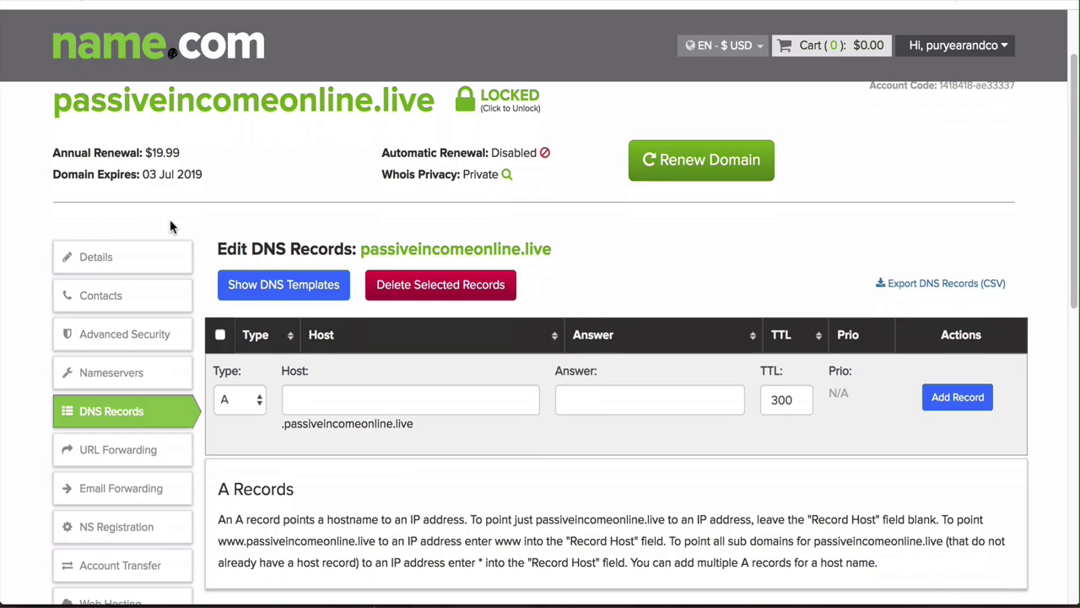
triple_click(158, 101)
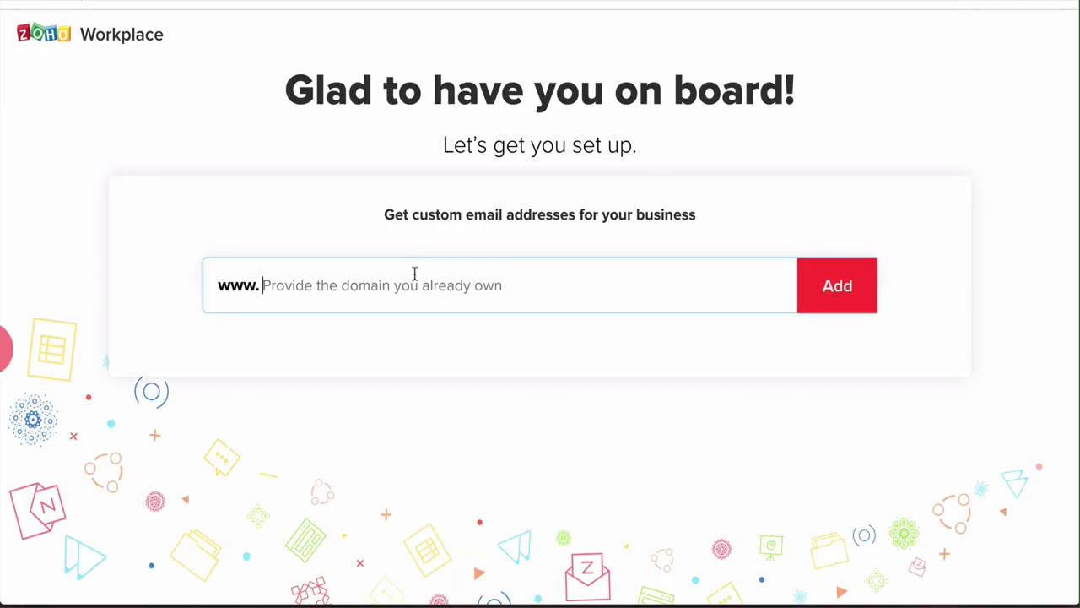
Paste passiveincomeonline.live into the domain field and add it for business email
type("passiveincomeonline.live")
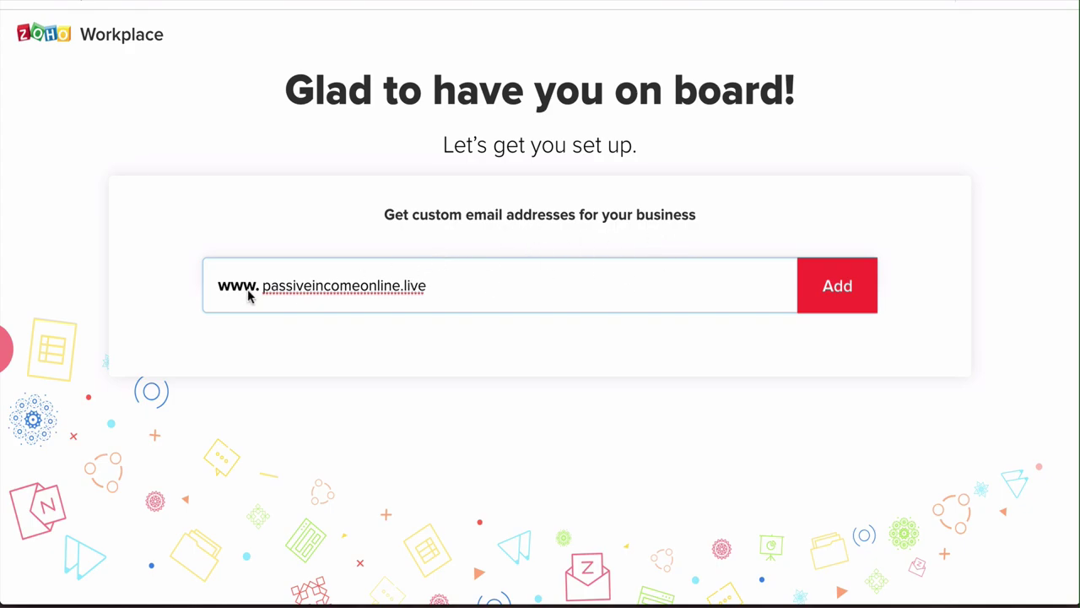
left_click(840, 291)
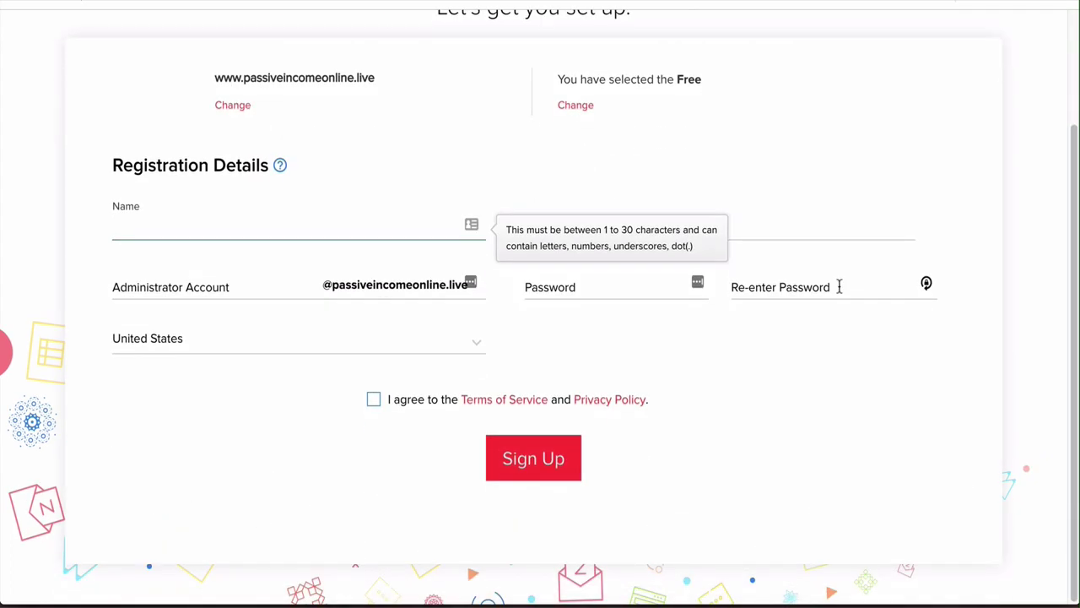
Enter the registrant's name and type a Gmail contact e-mail address
type("Jelani")
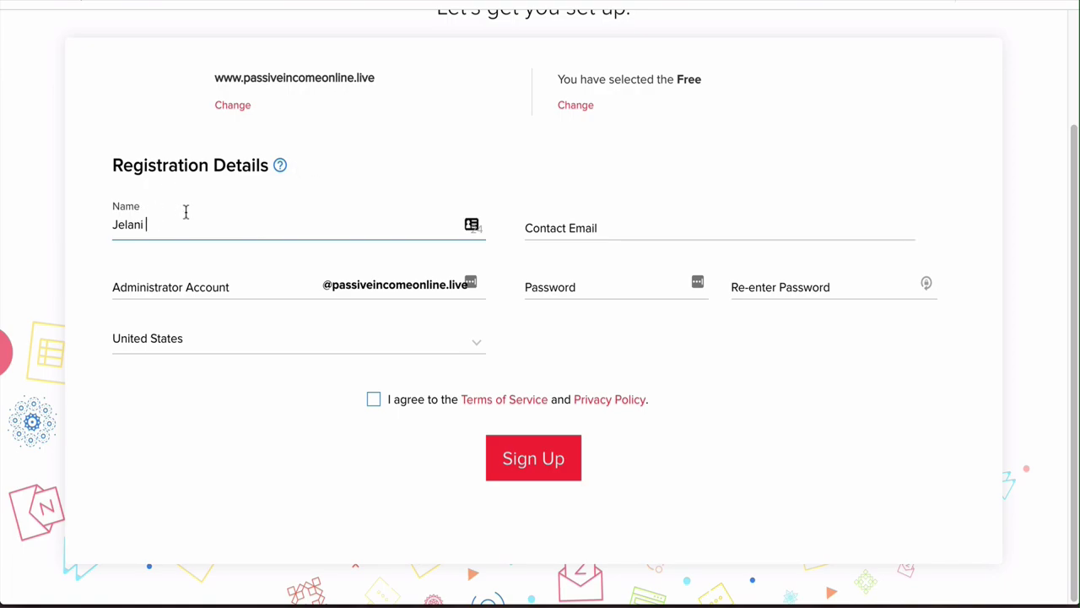
left_click(553, 234)
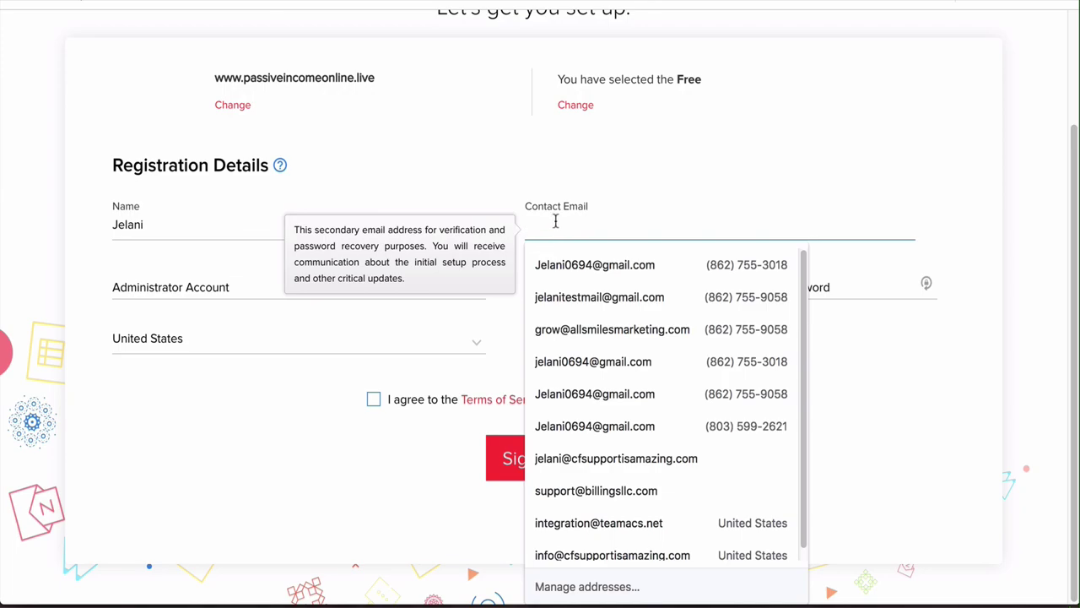
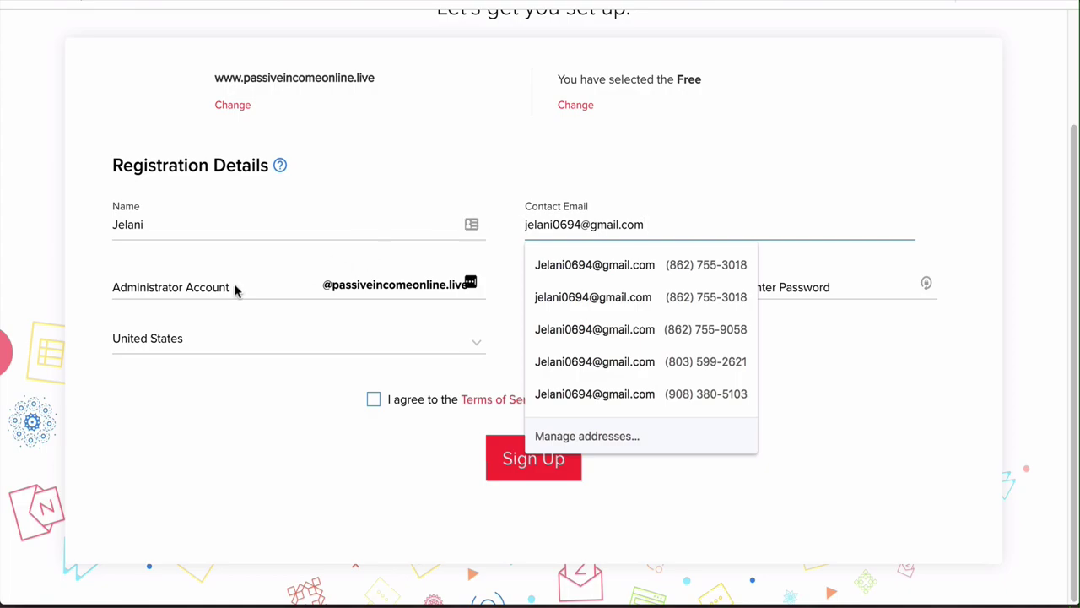
Replace the contact e-mail with a saved autofill address
left_click(262, 419)
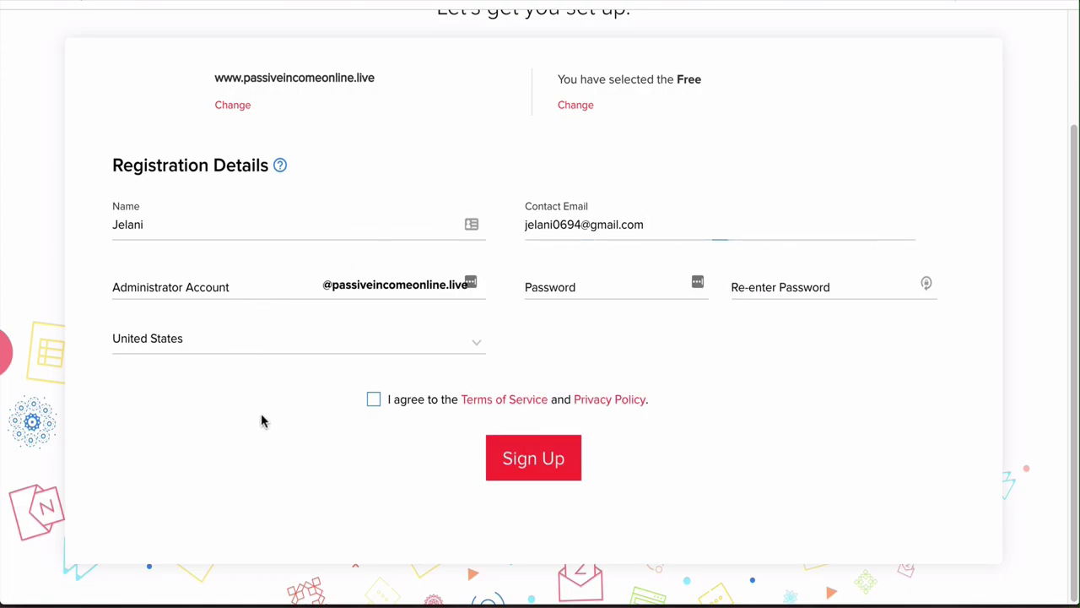
left_click(651, 224)
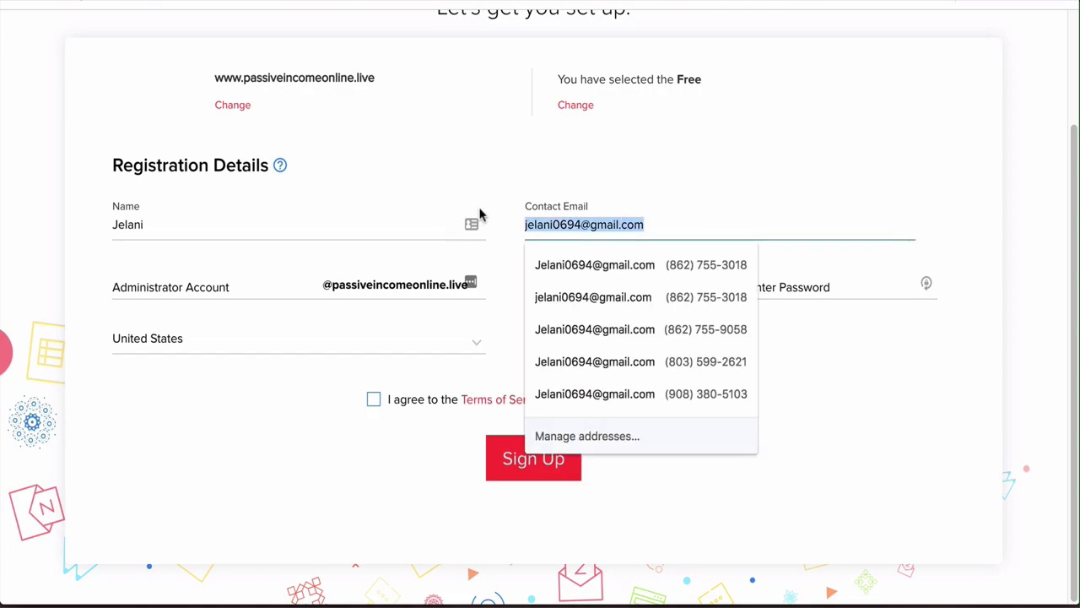
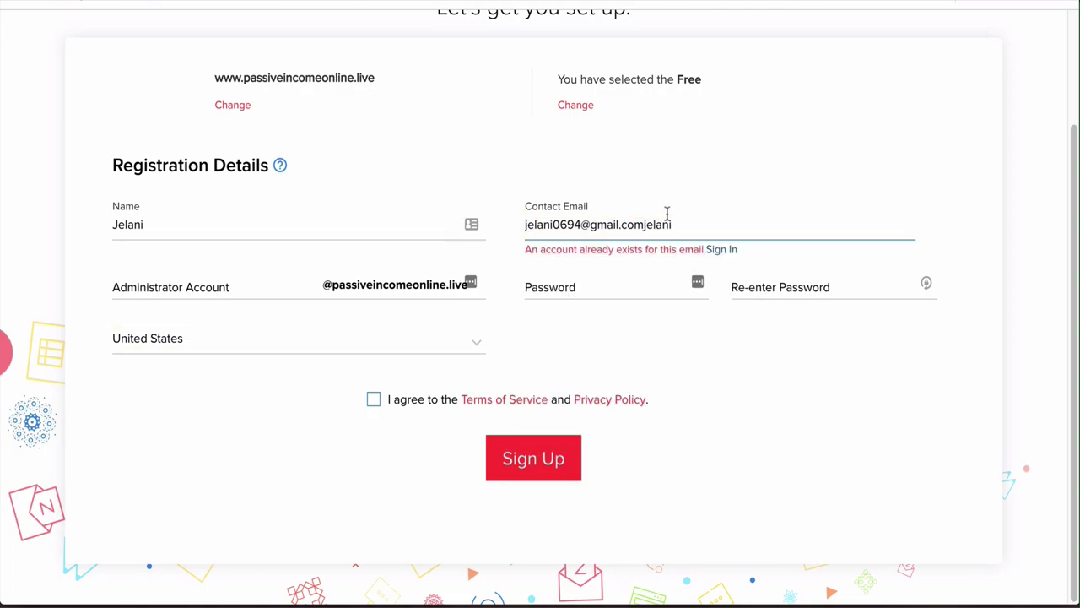
key("ctrl+a")
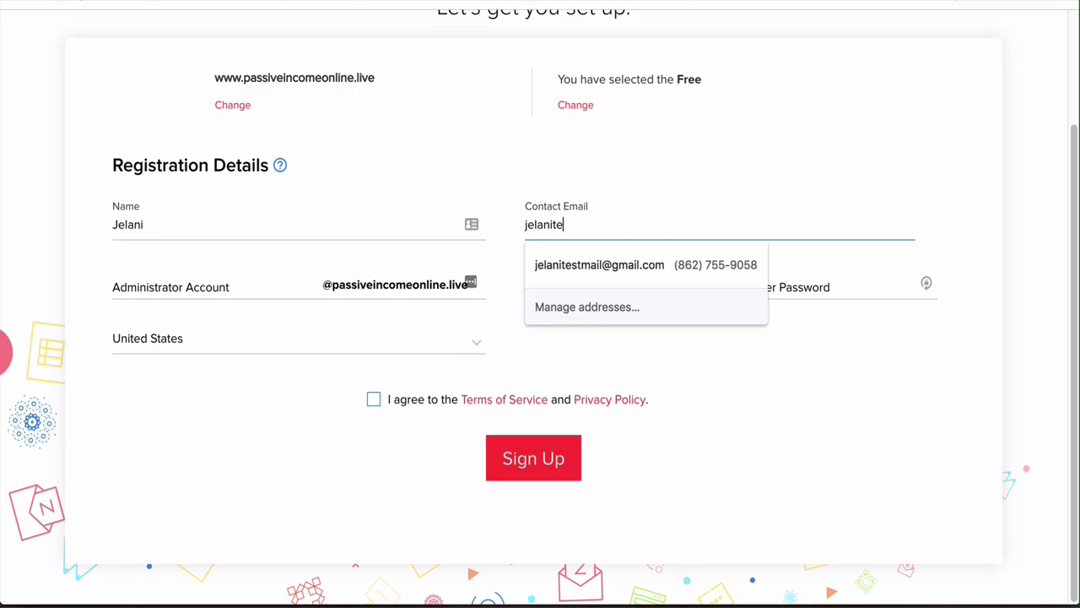
left_click(651, 264)
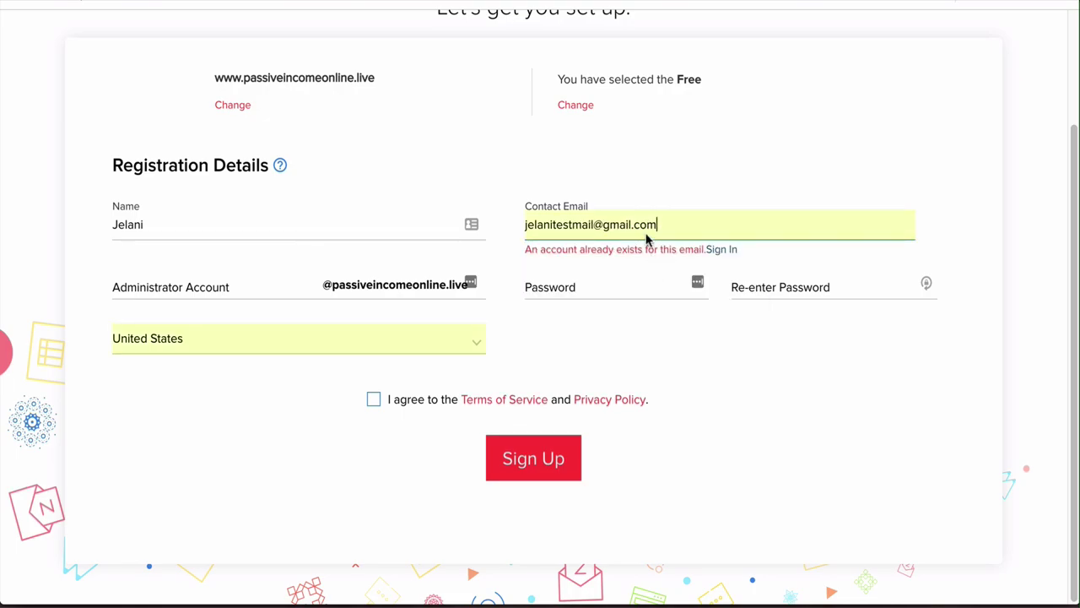
left_click(214, 289)
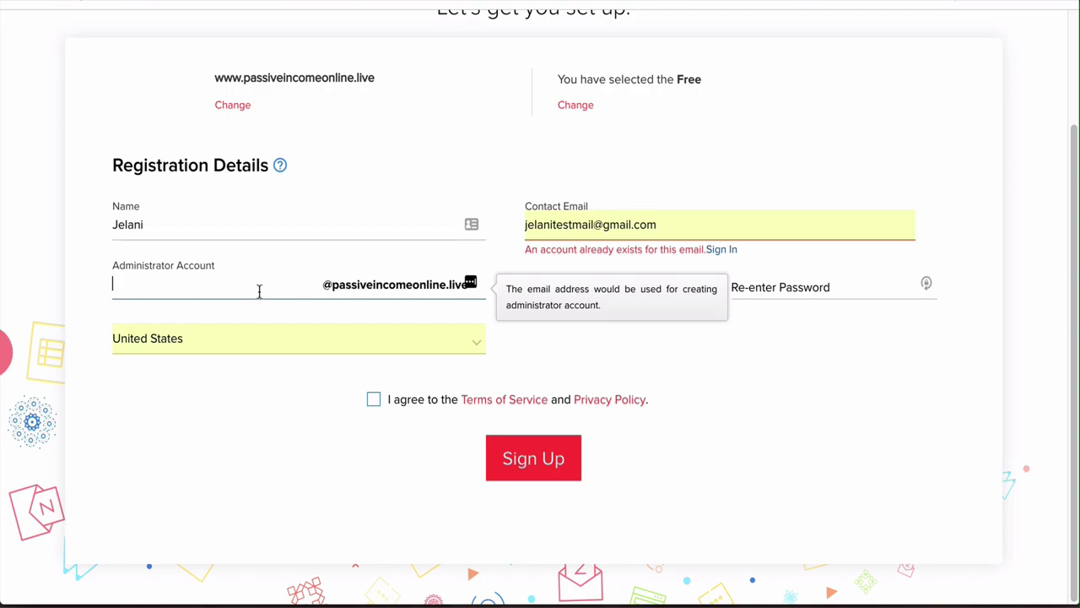
Enter admin account 'info', set and confirm a password with a special character, accept terms, and sign up
type("info")
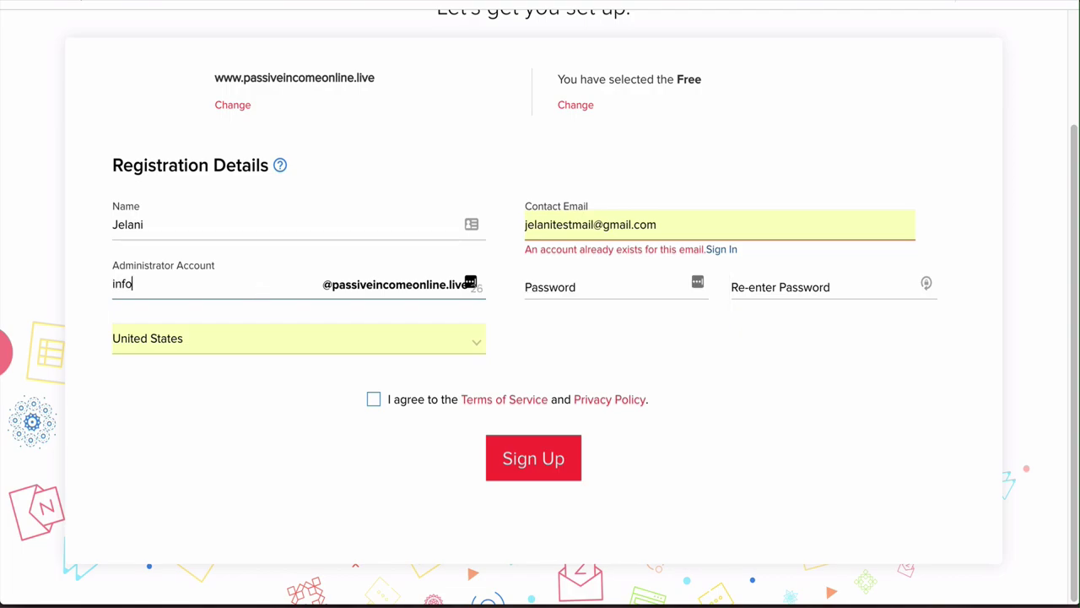
left_click(583, 281)
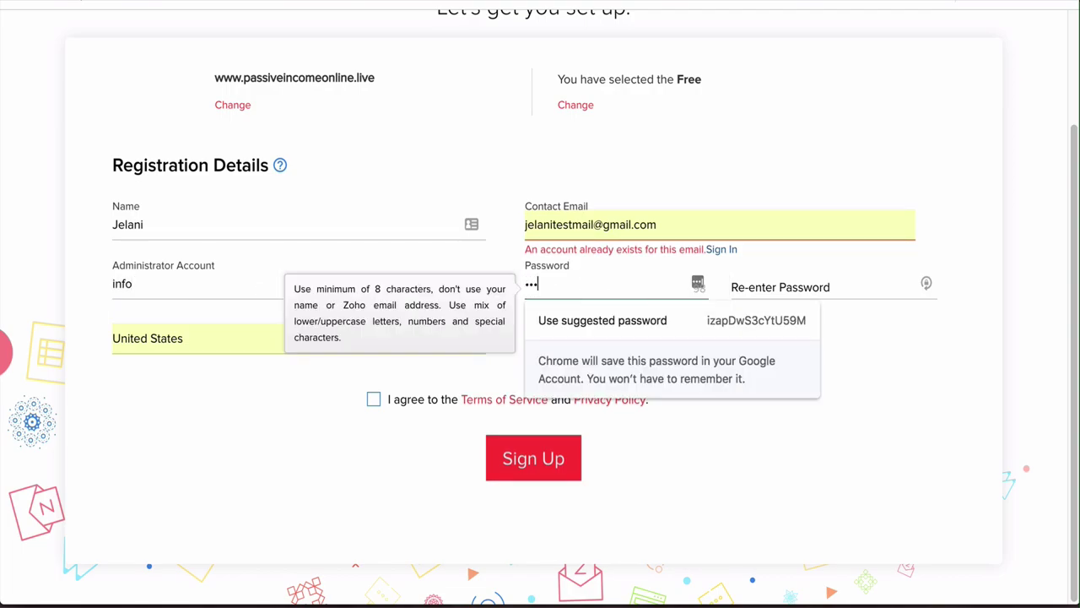
key("Tab")
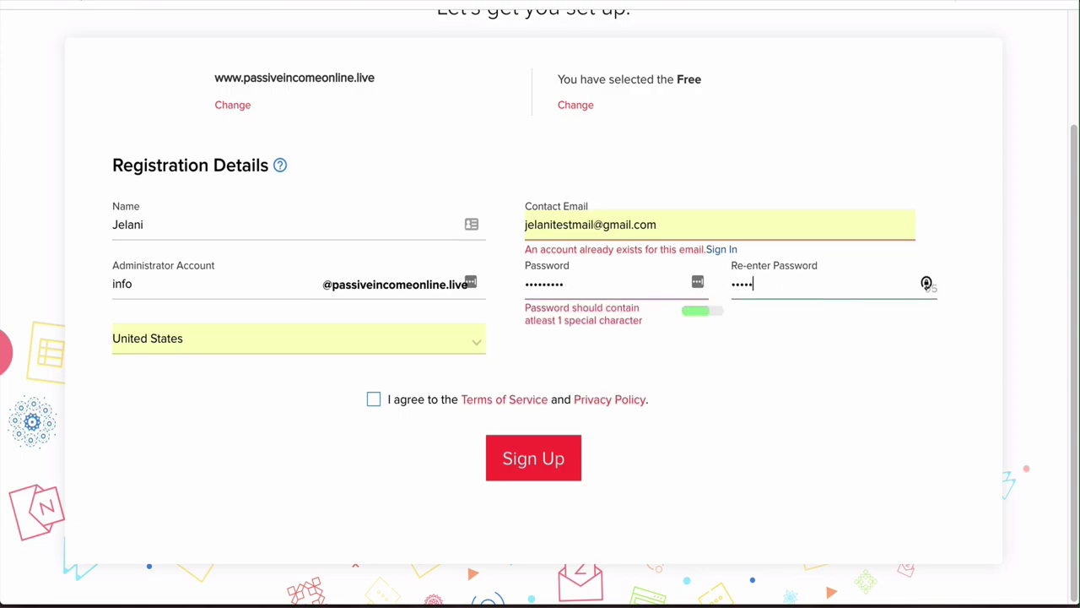
left_click(599, 287)
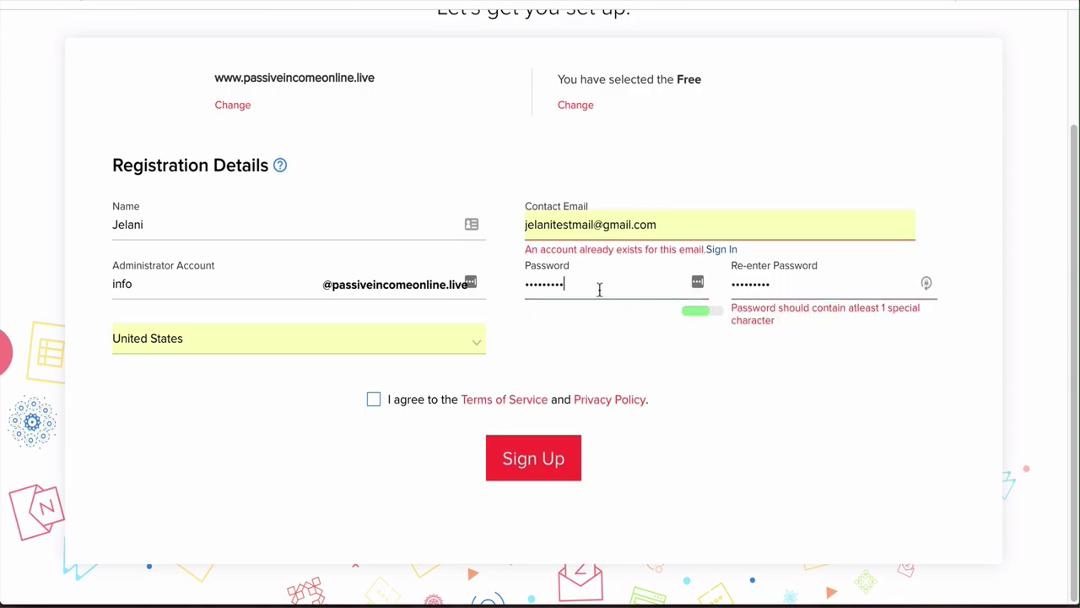
type("!")
left_click(805, 285)
type("!")
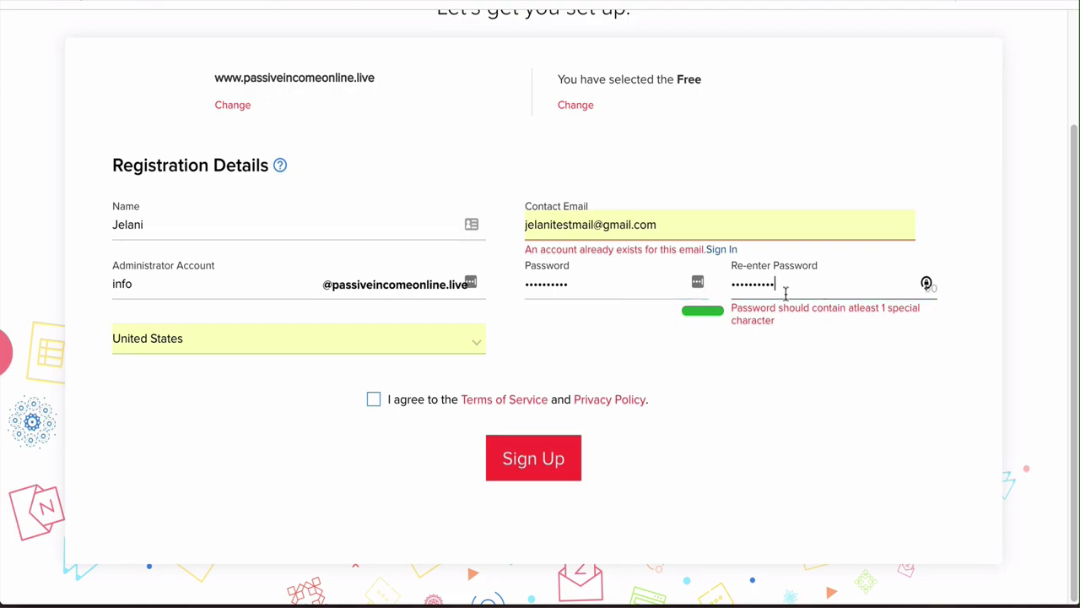
left_click(374, 401)
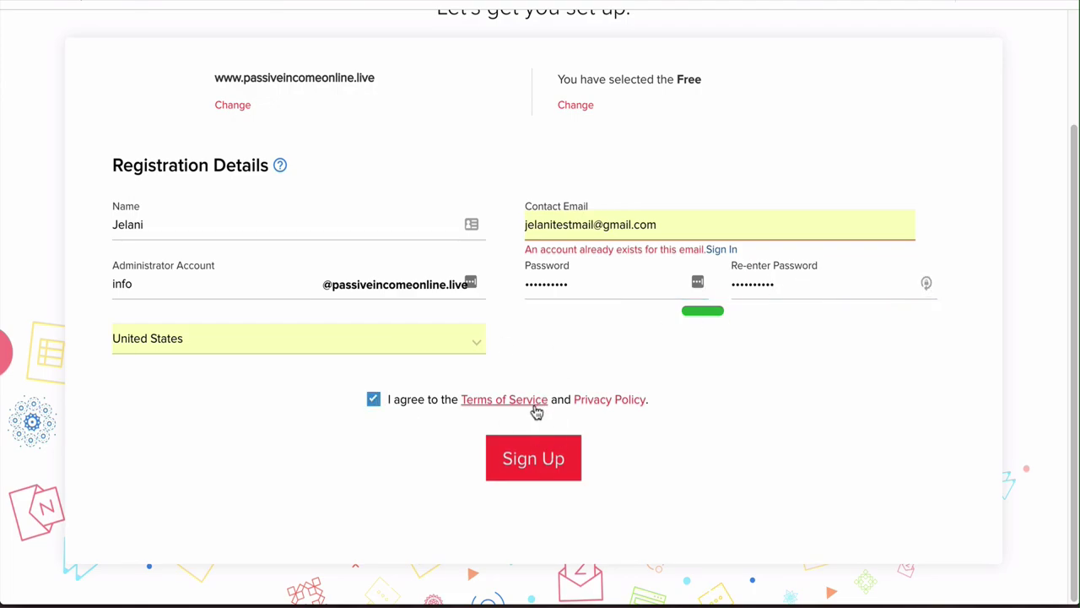
left_click(533, 473)
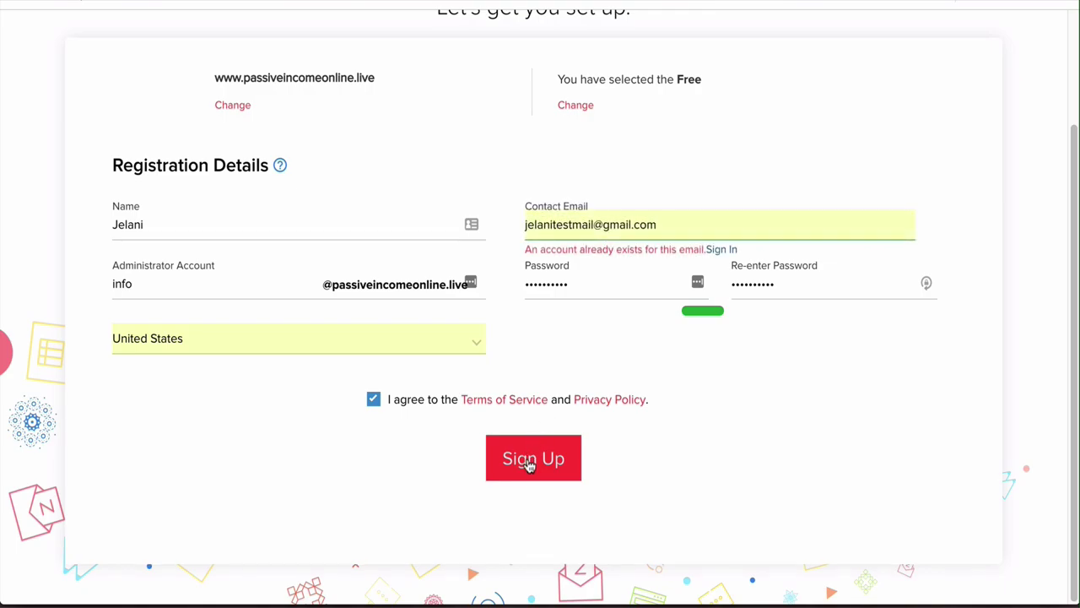
Resubmit the form with a +003 suffix on the contact e-mail, declining the password-save prompts
left_click(529, 464)
left_click(594, 224)
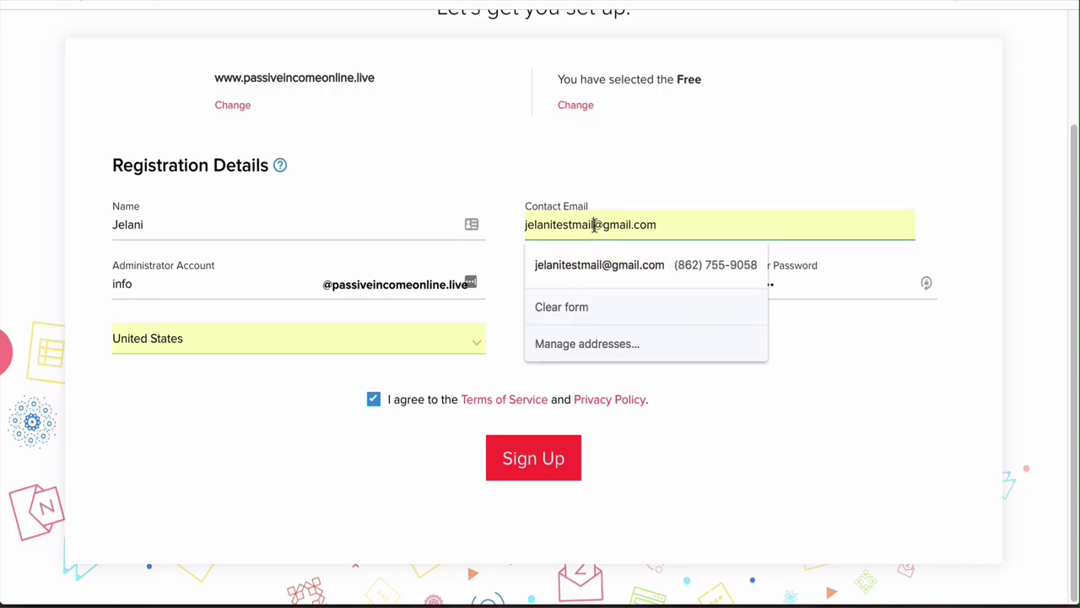
type("+003")
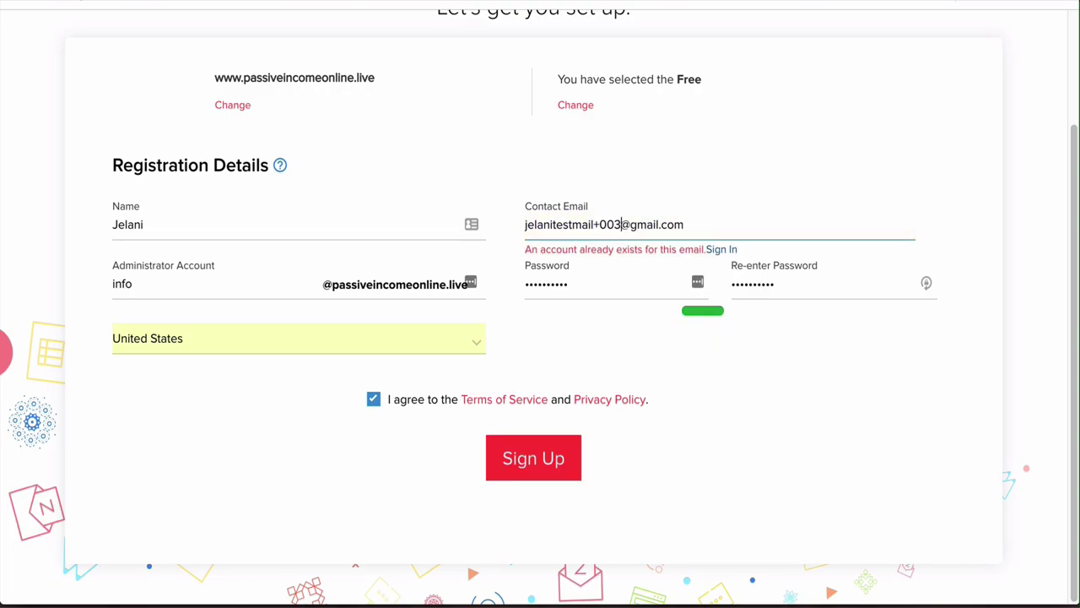
left_click(537, 464)
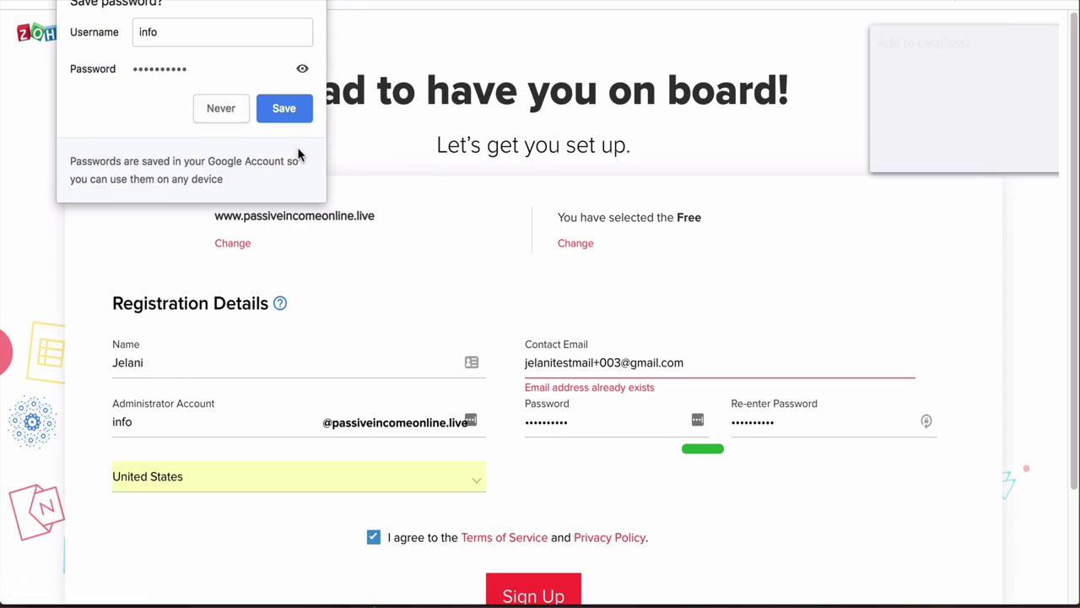
left_click(213, 110)
left_click(923, 147)
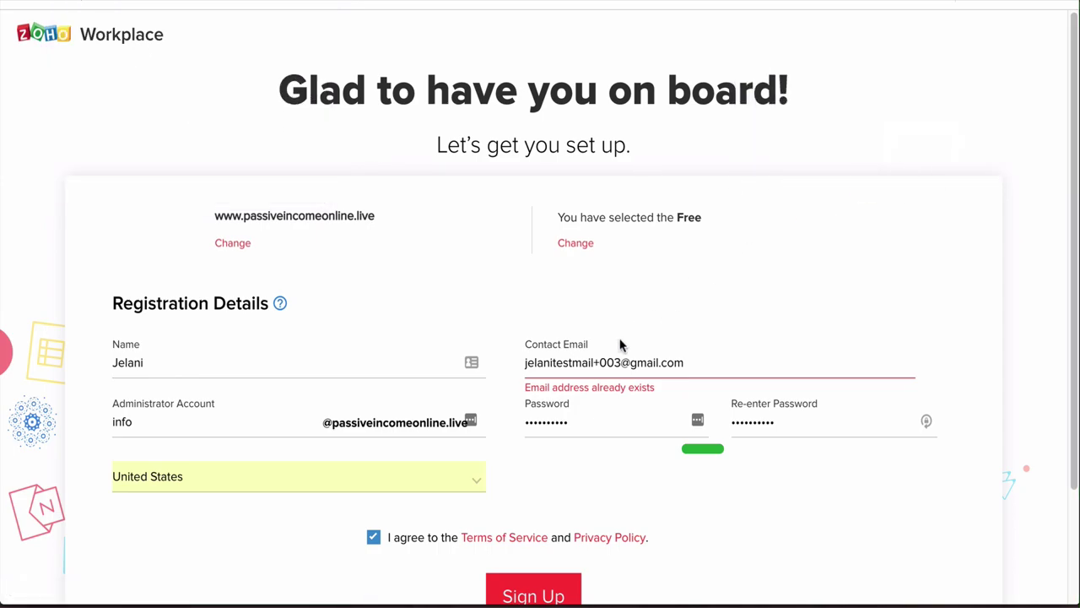
left_click_drag(621, 362, 517, 361)
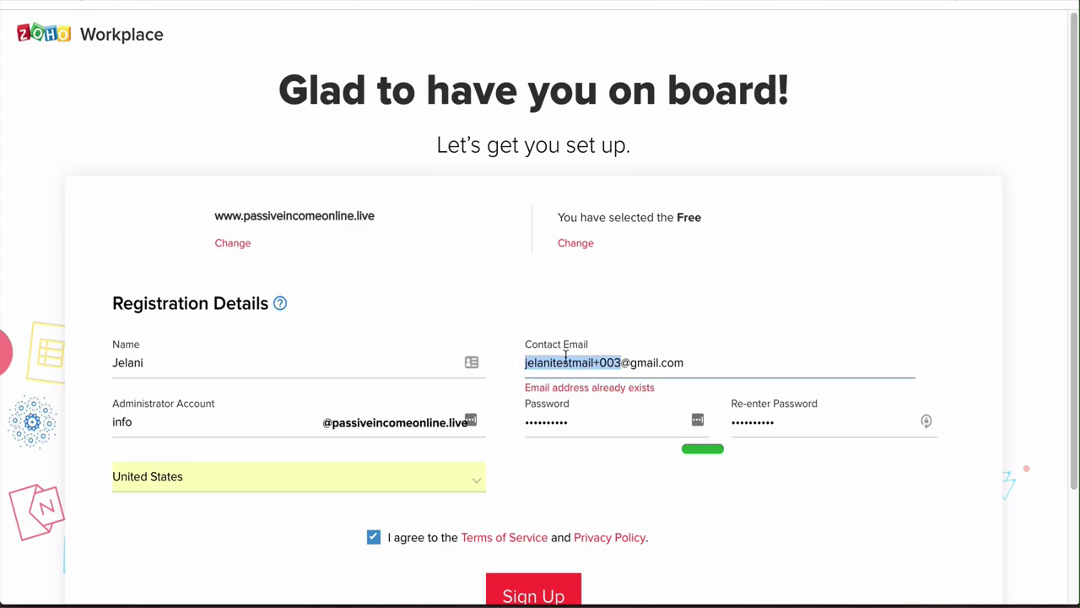
key("ctrl+a")
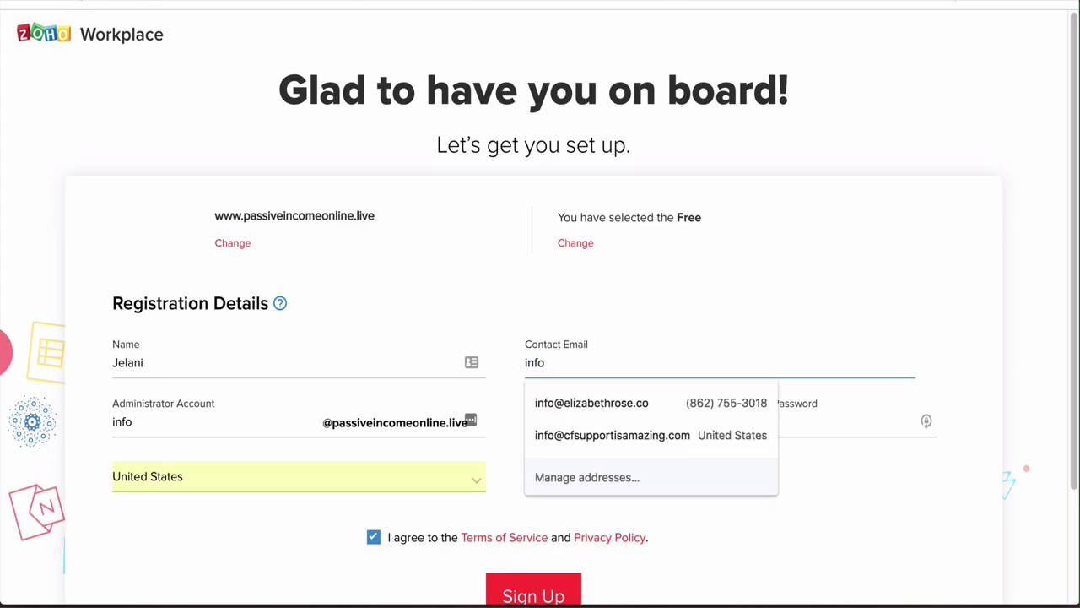
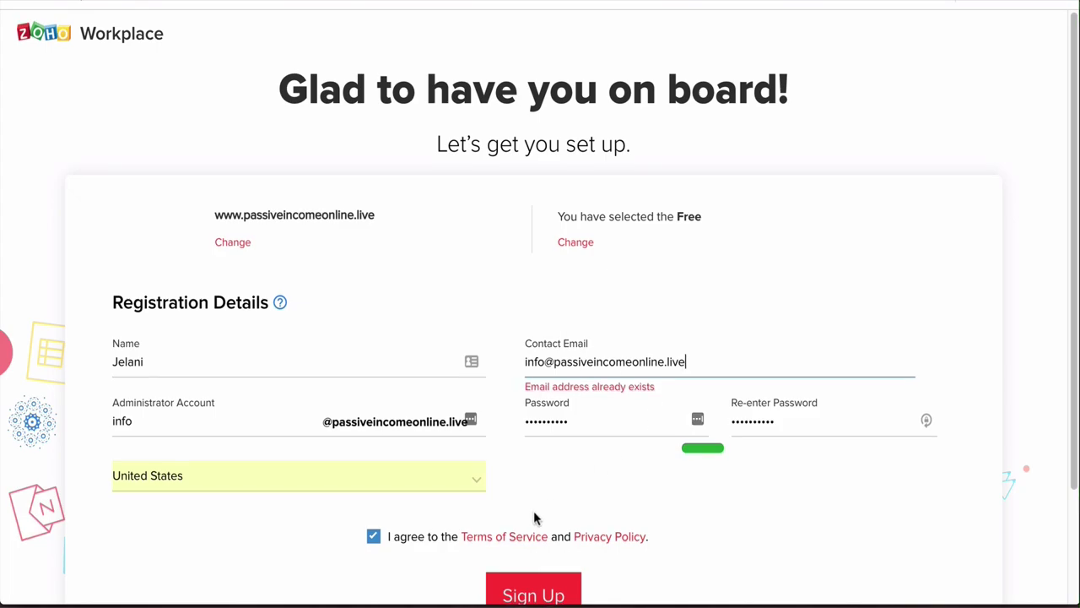
scroll(533, 510, "down", 2)
left_click(527, 537)
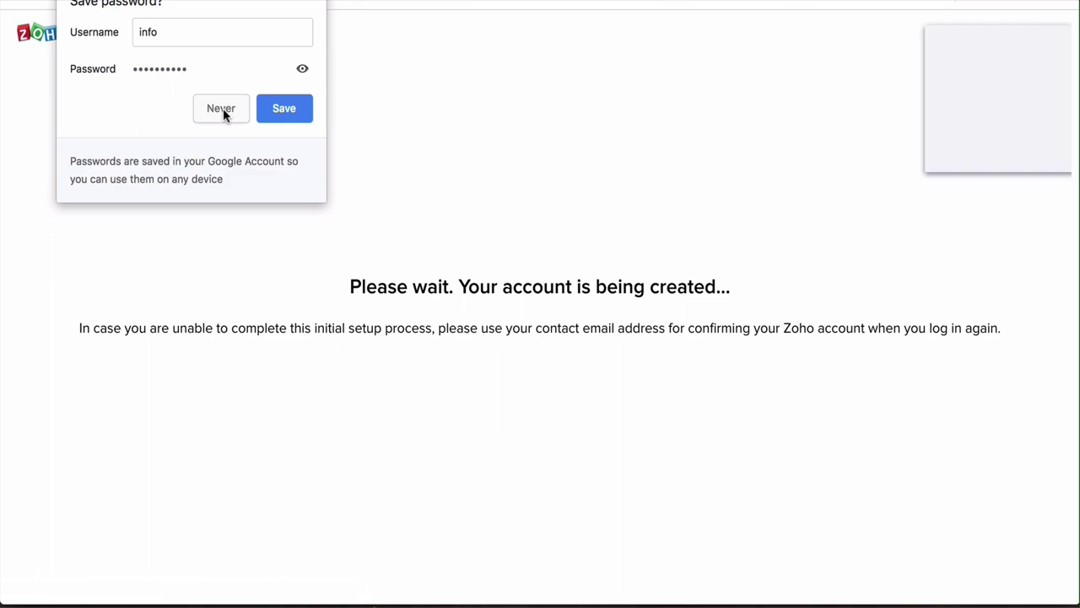
Dismiss the password manager's save prompt so the Domain Setup page loads
left_click(935, 151)
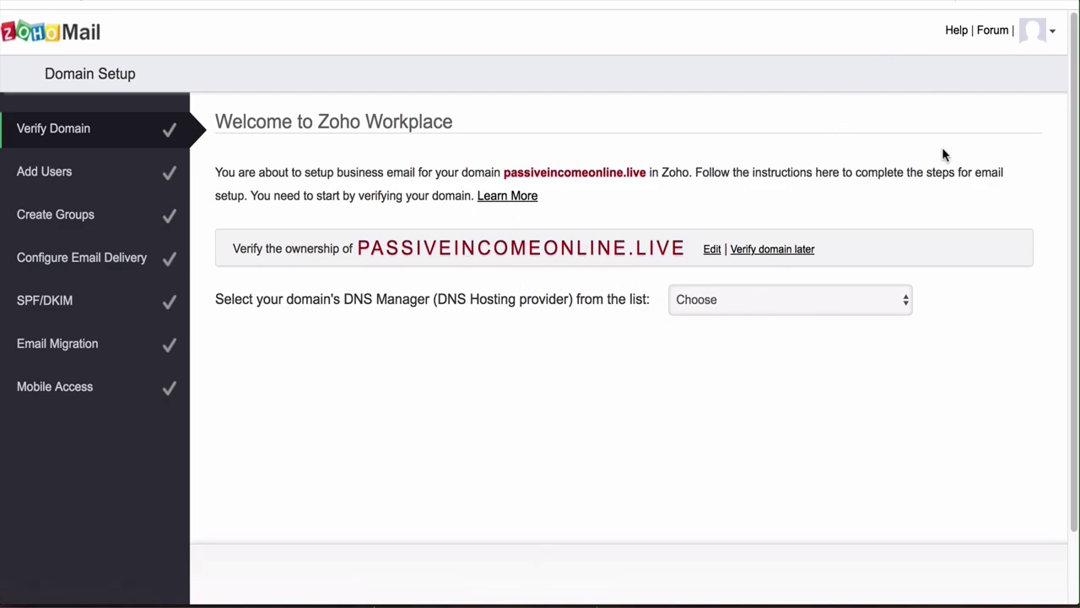
Choose Name.com as the DNS provider and copy the 'Blank or @' host value
left_click(732, 304)
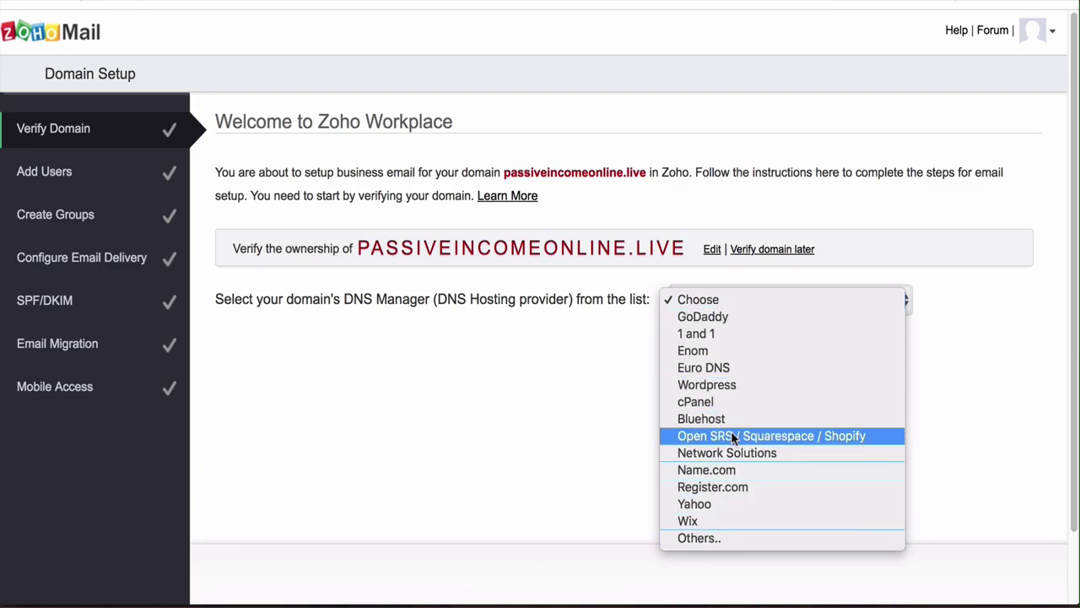
left_click(726, 472)
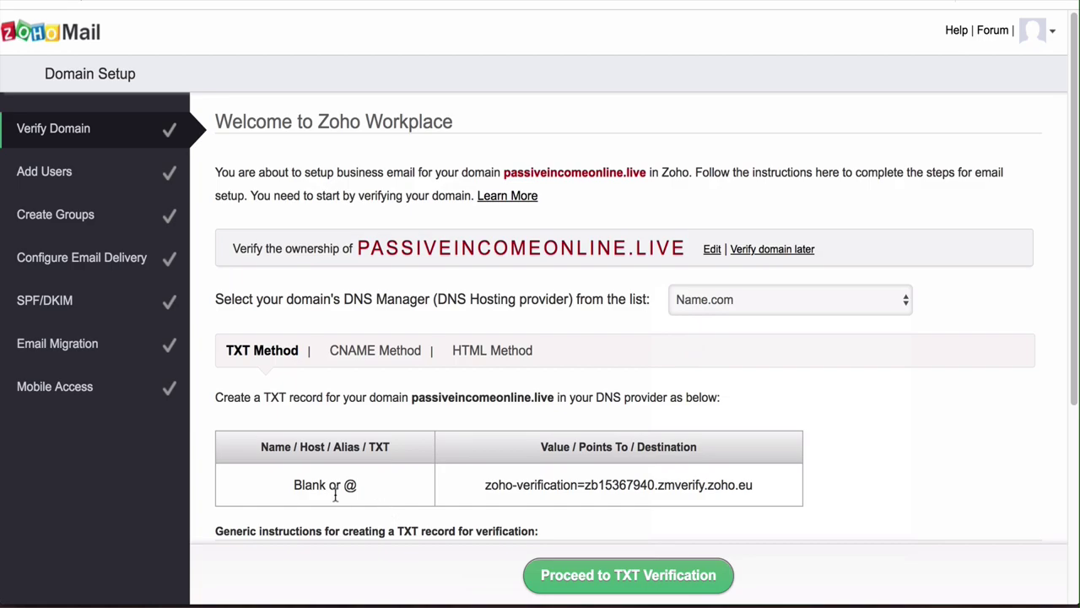
double_click(295, 488)
left_click_drag(342, 490, 358, 487)
left_click(357, 488)
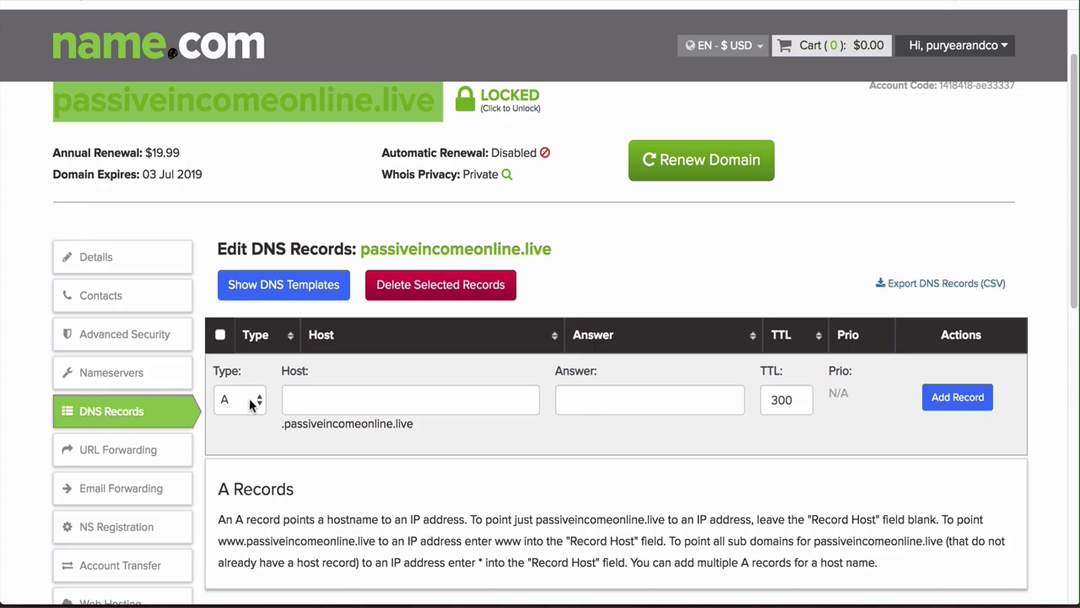
Add a TXT record with Zoho's zoho-verification value as the Answer and TTL 300
left_click(239, 406)
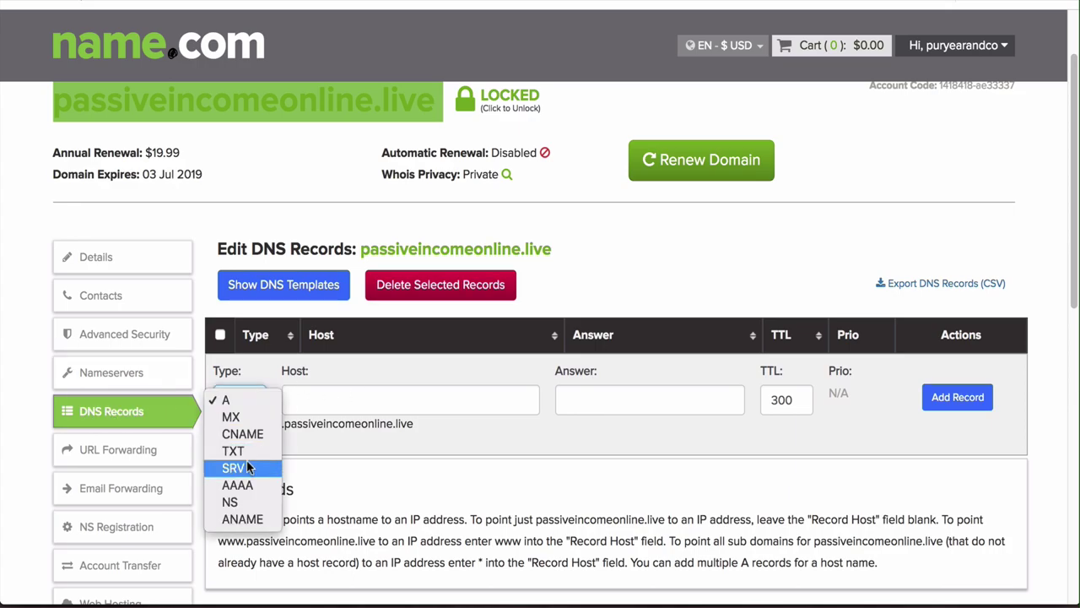
left_click(247, 437)
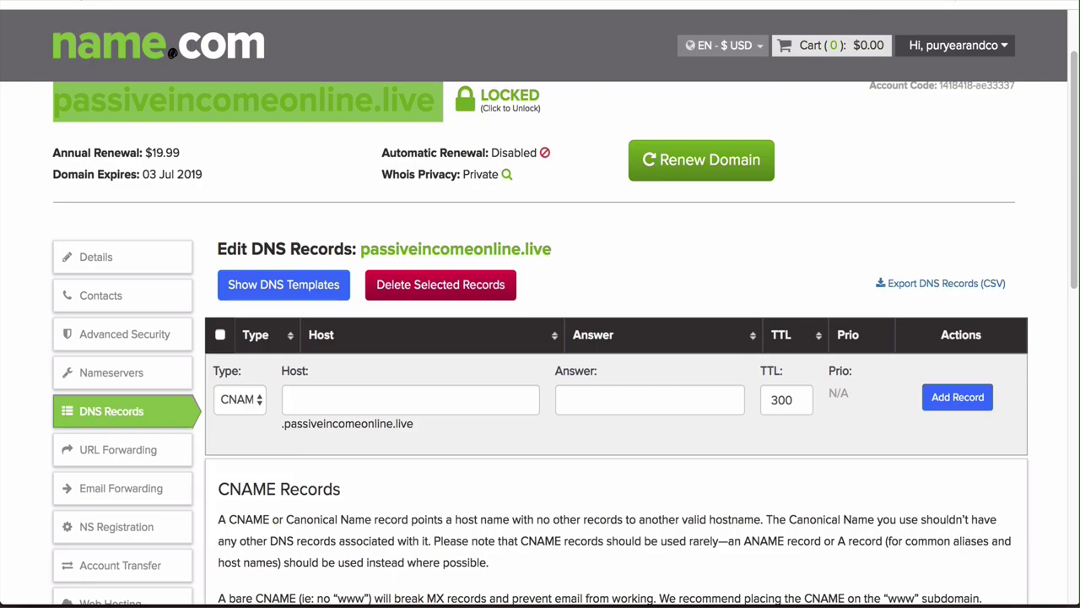
left_click(249, 404)
left_click(235, 415)
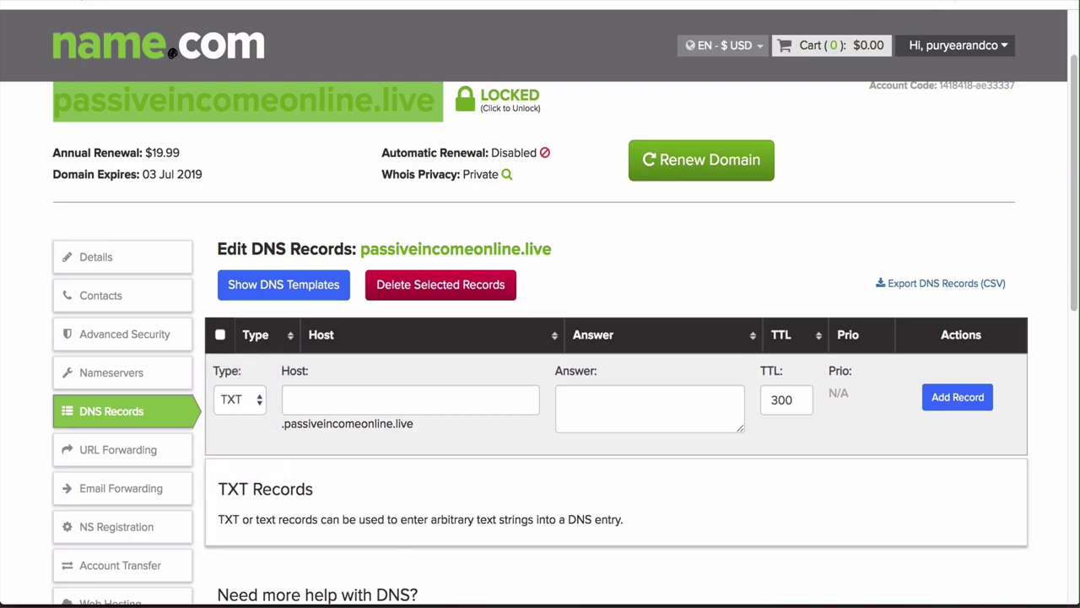
key("ctrl+Tab")
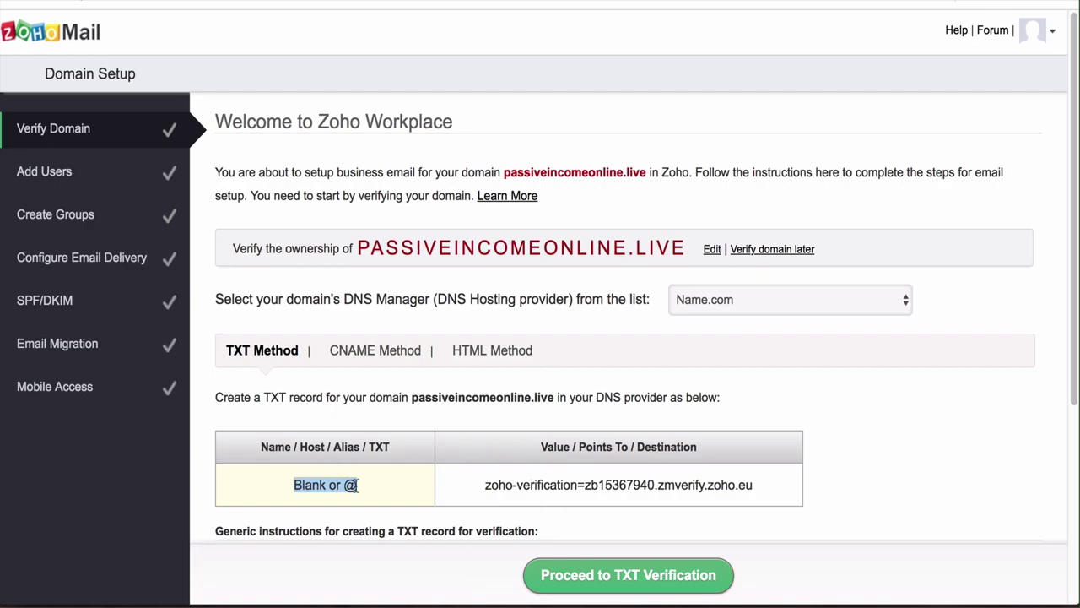
left_click(527, 484)
key("ctrl+c")
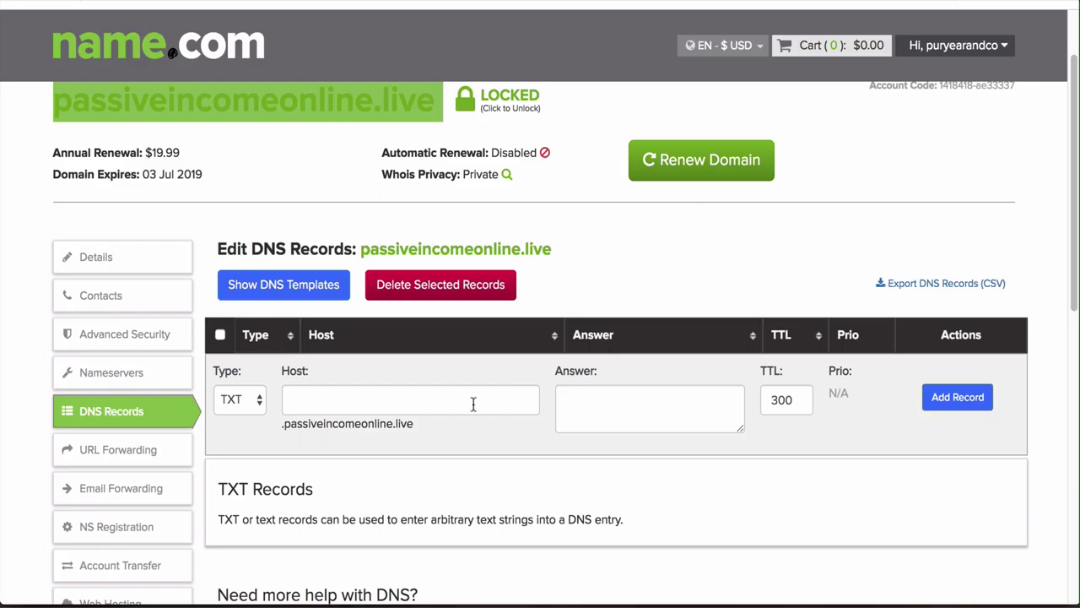
left_click(665, 427)
key("ctrl+v")
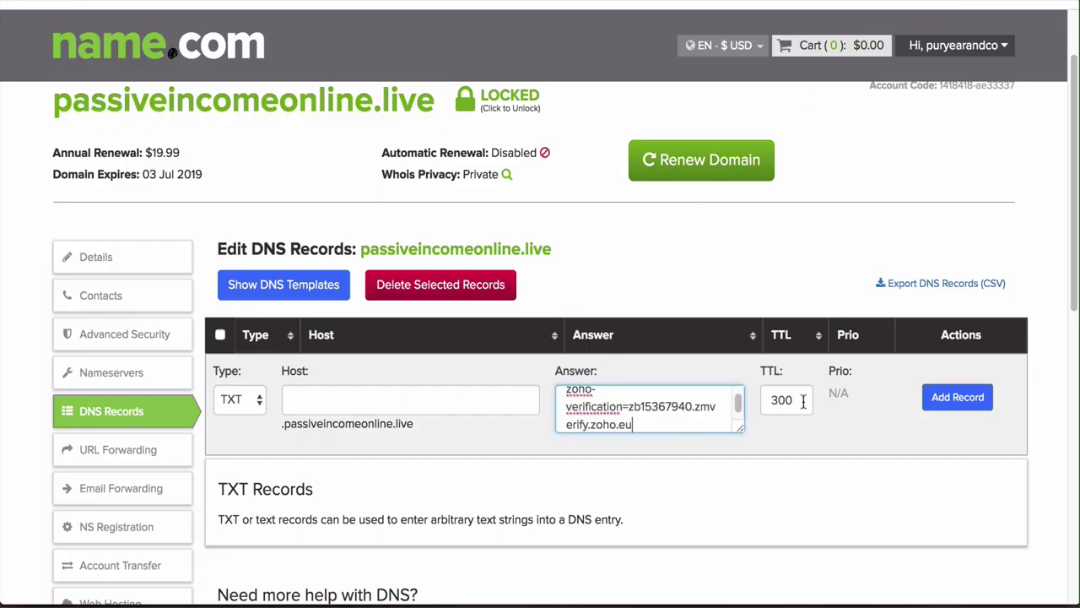
left_click(967, 407)
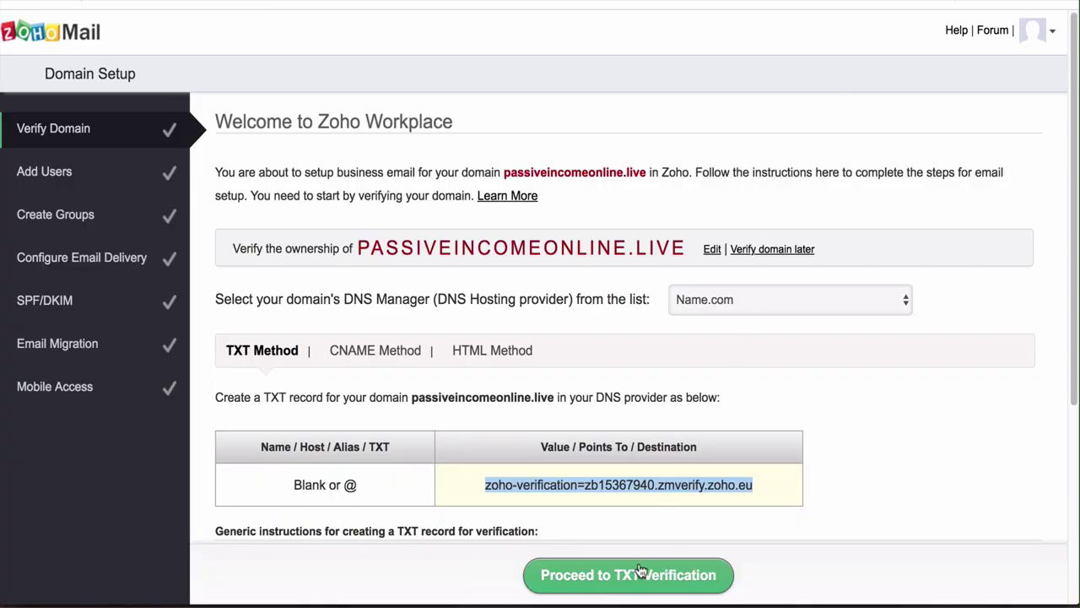
Start TXT verification and run Verify Now, which reports no TXT records found
left_click(632, 581)
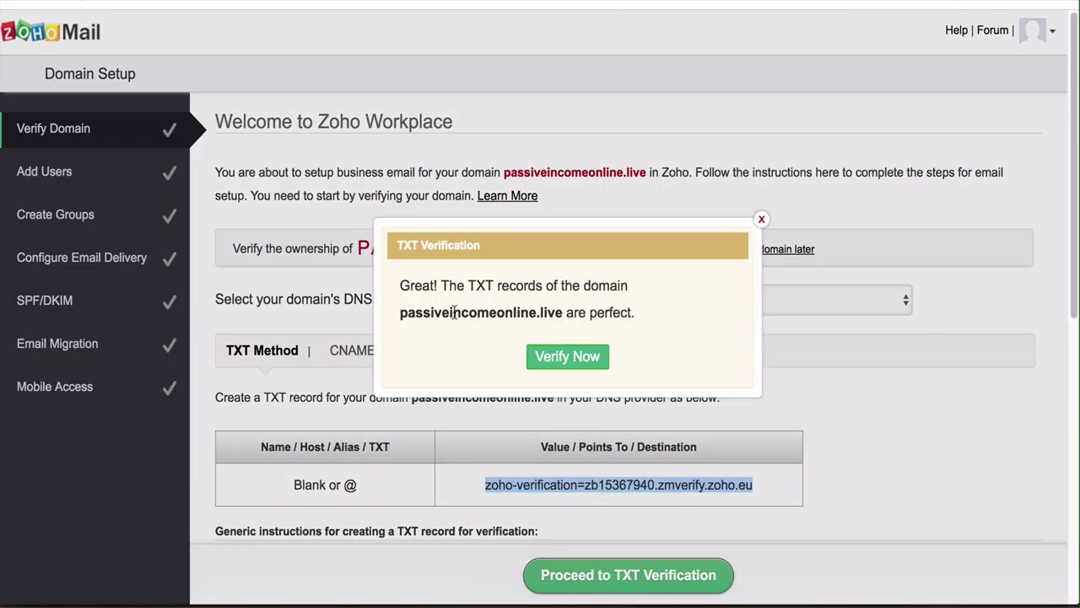
left_click(567, 358)
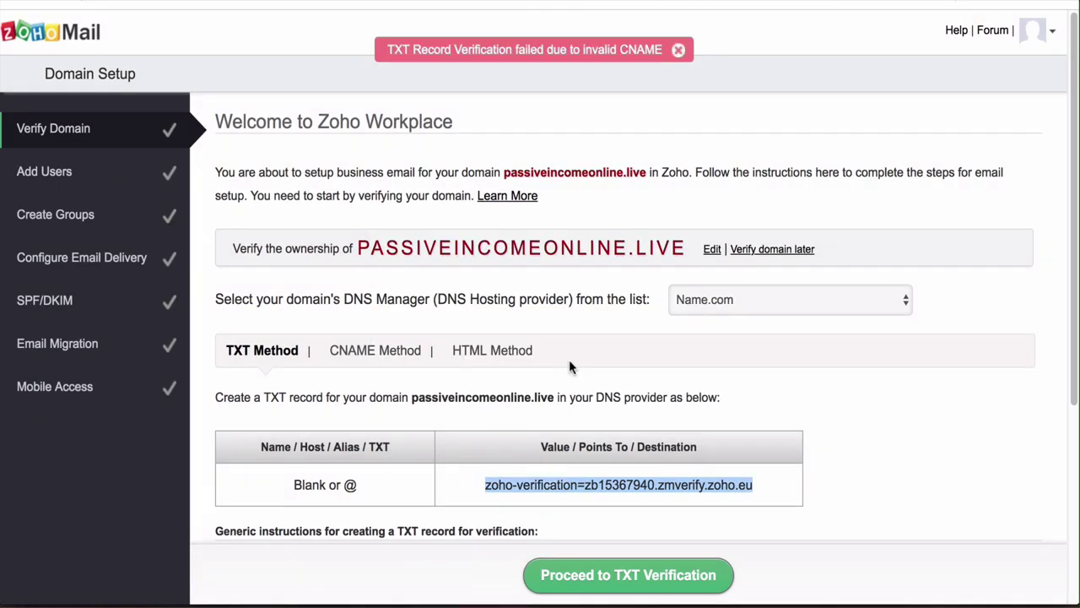
scroll(569, 367, "down", 2)
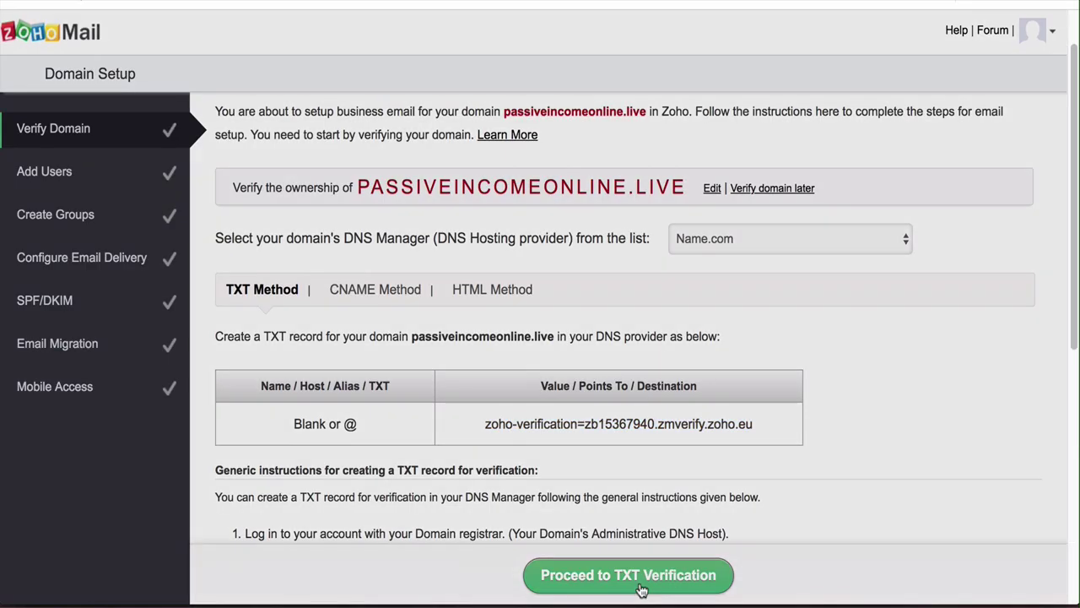
left_click(639, 586)
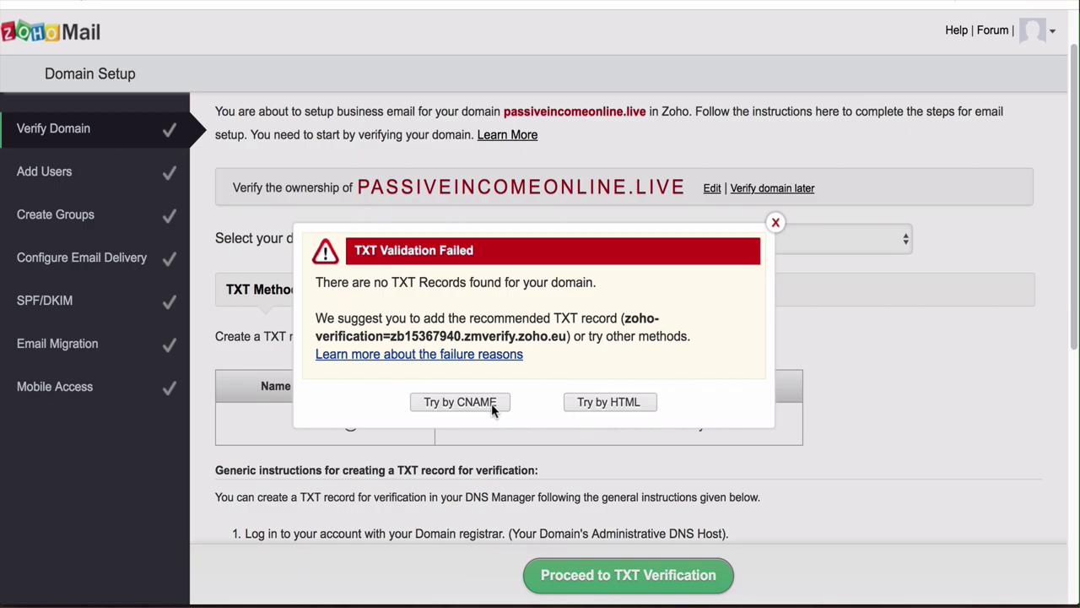
left_click(775, 222)
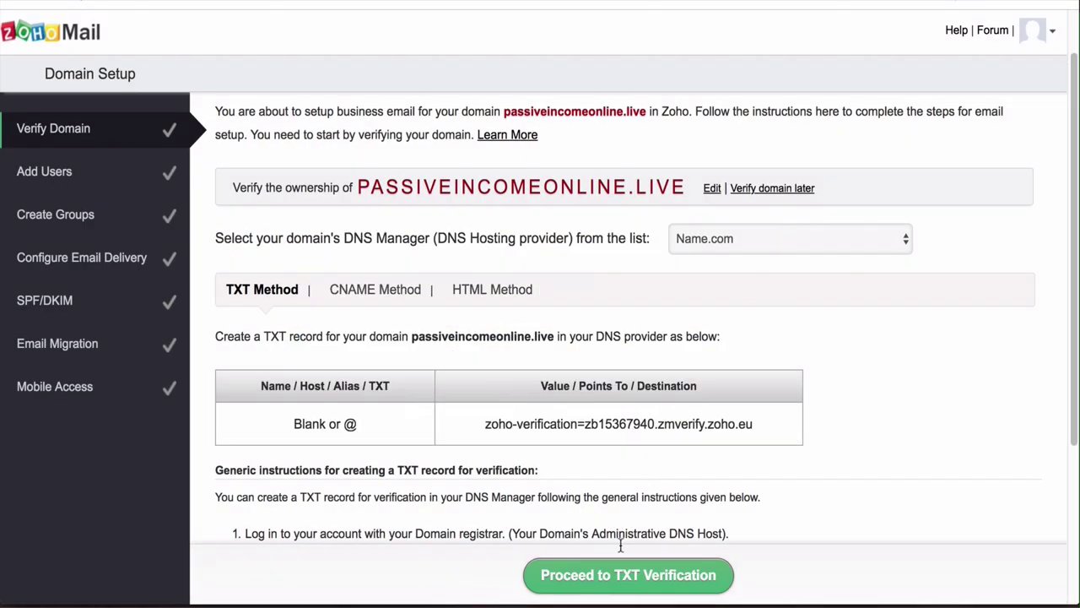
Retry the TXT verification and close the failure message again
left_click(623, 574)
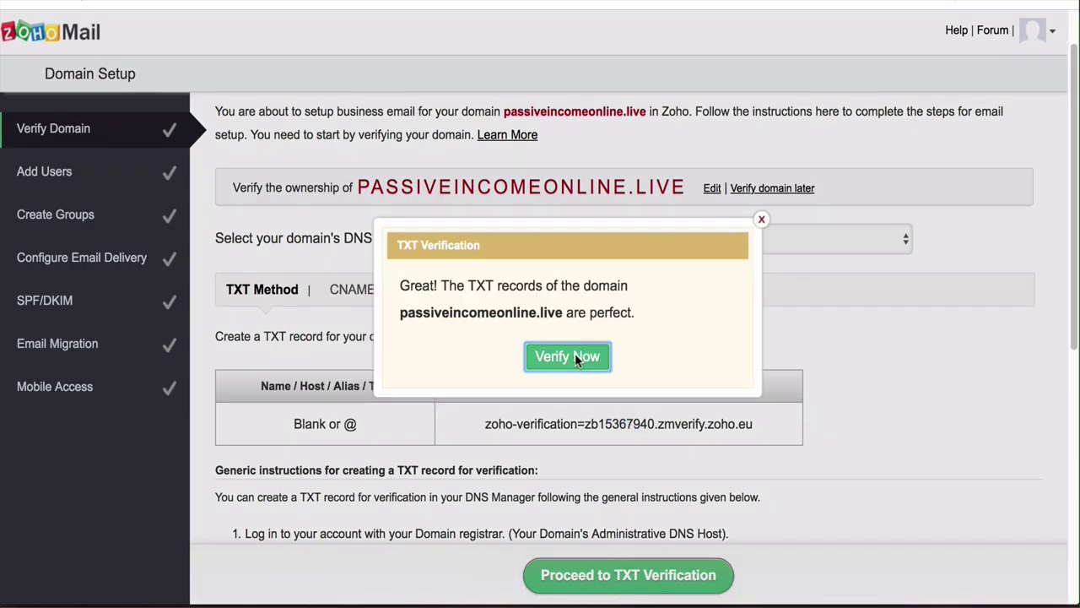
left_click(575, 358)
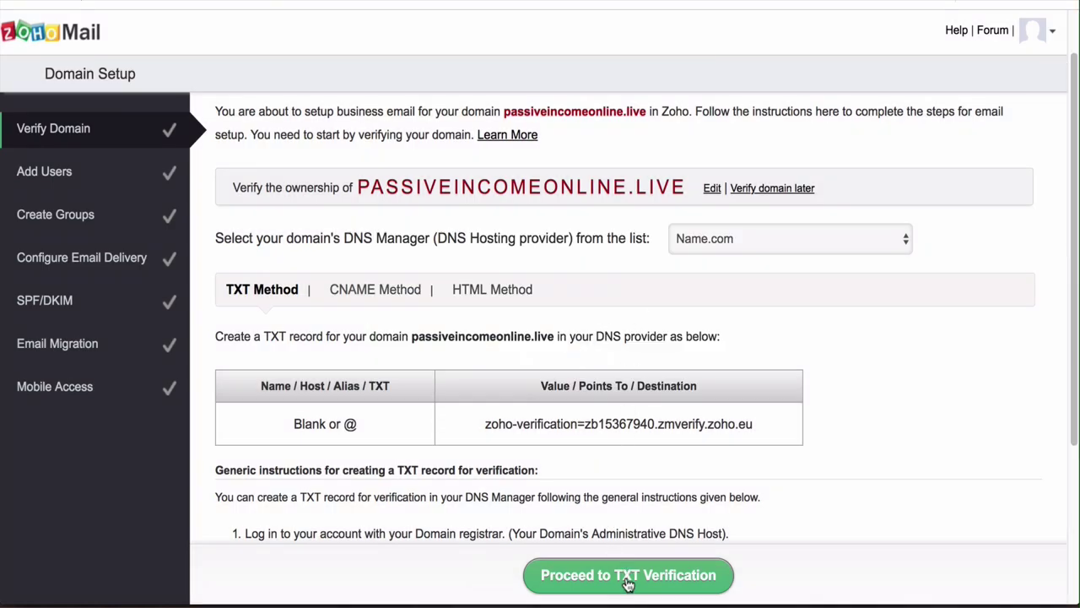
scroll(627, 494, "down", 3)
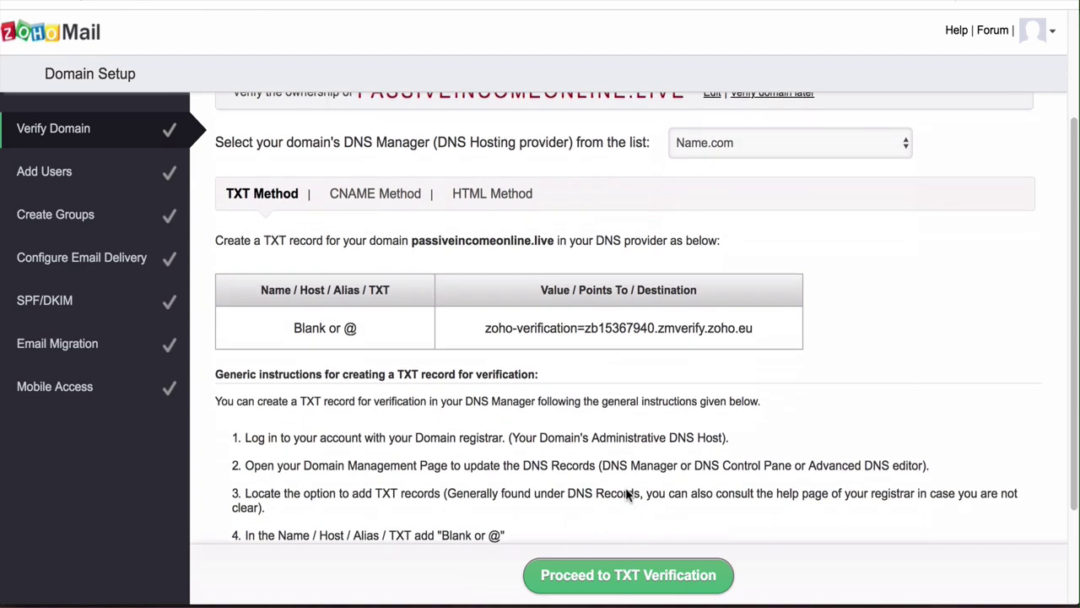
scroll(627, 494, "up", 2)
left_click(639, 582)
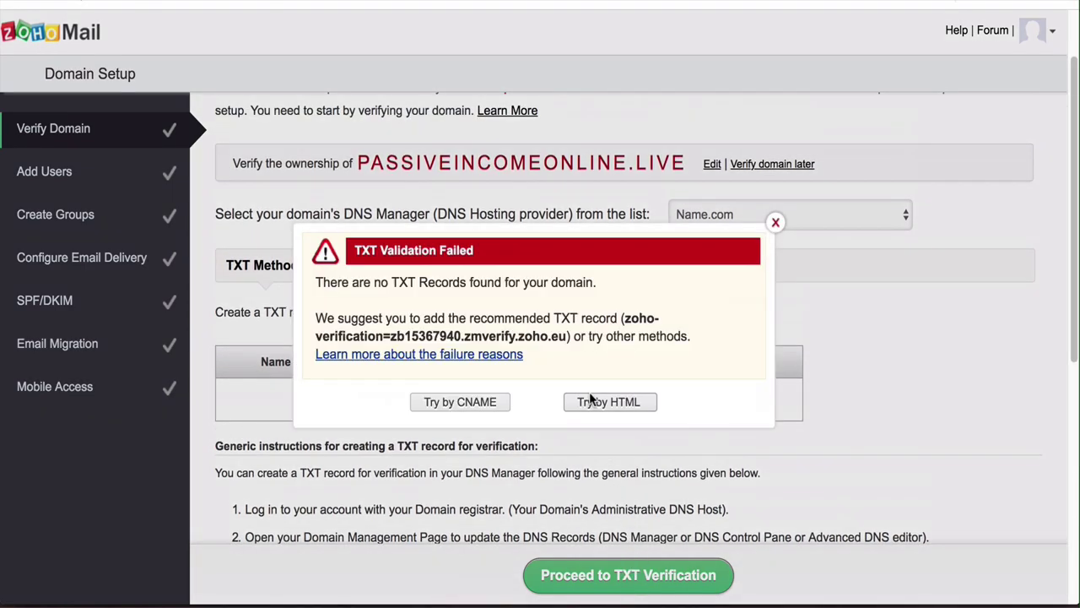
left_click(776, 222)
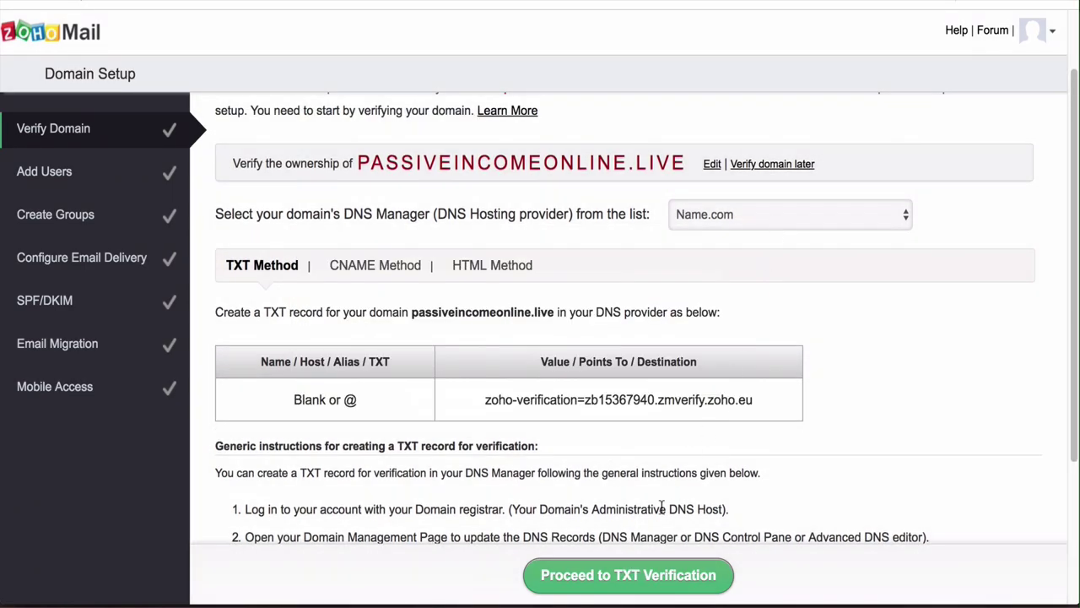
Rerun the TXT verification twice more, dismissing each failure message
left_click(652, 577)
left_click(775, 224)
left_click(617, 577)
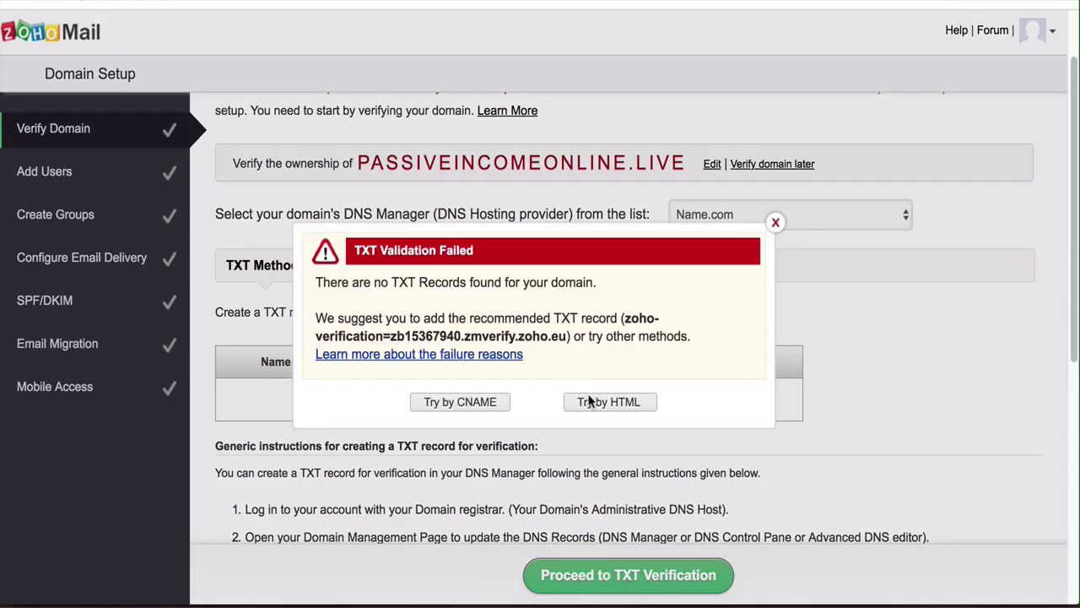
left_click(775, 222)
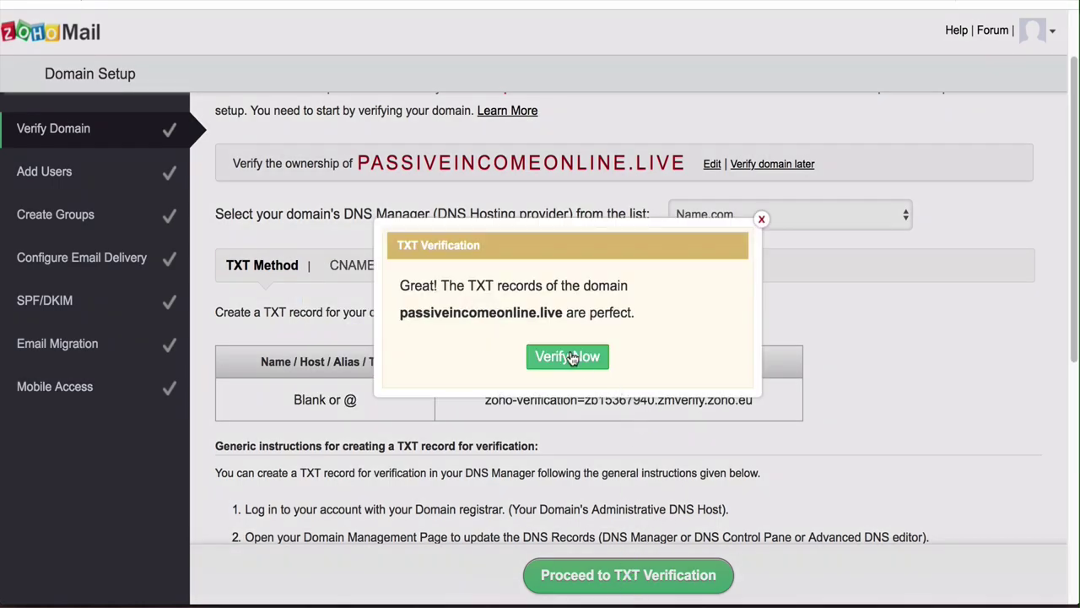
Verify the domain again, getting an invalid CNAME failure, then select the zoho-verification value
left_click(582, 357)
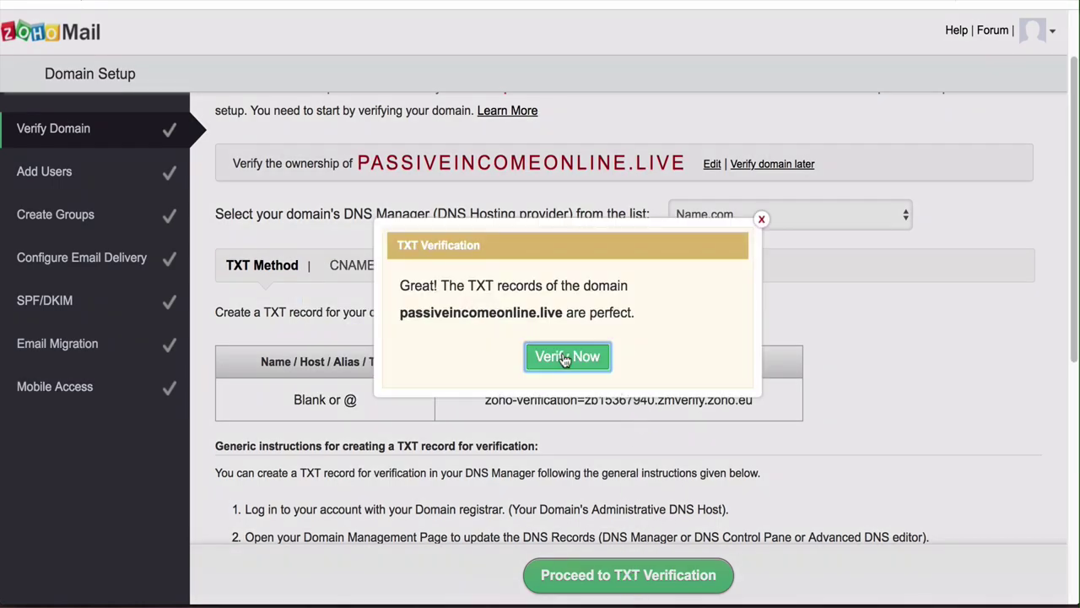
scroll(564, 357, "down", 3)
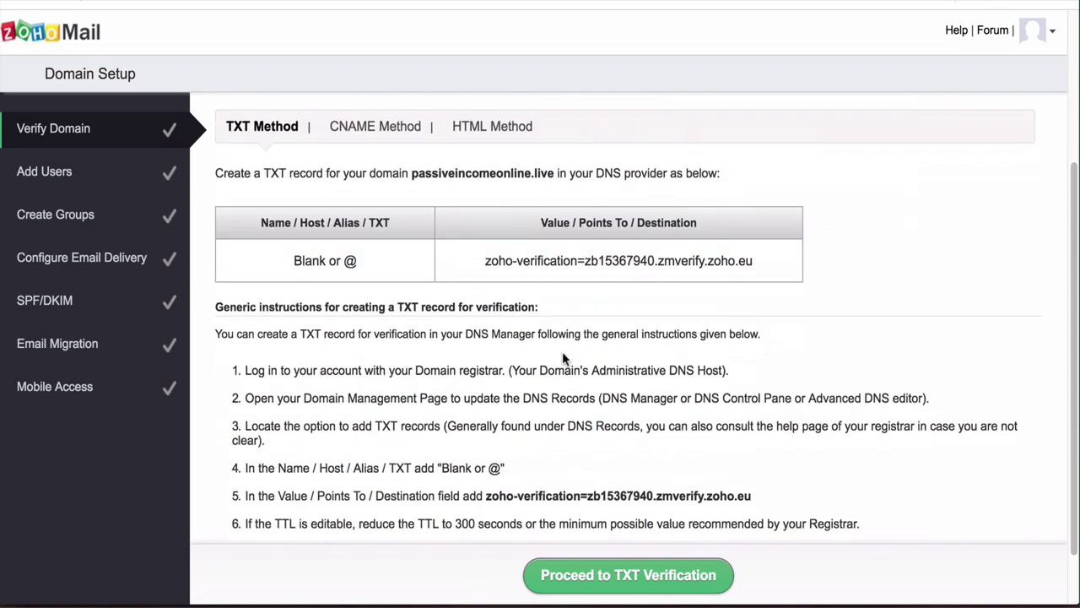
left_click(648, 566)
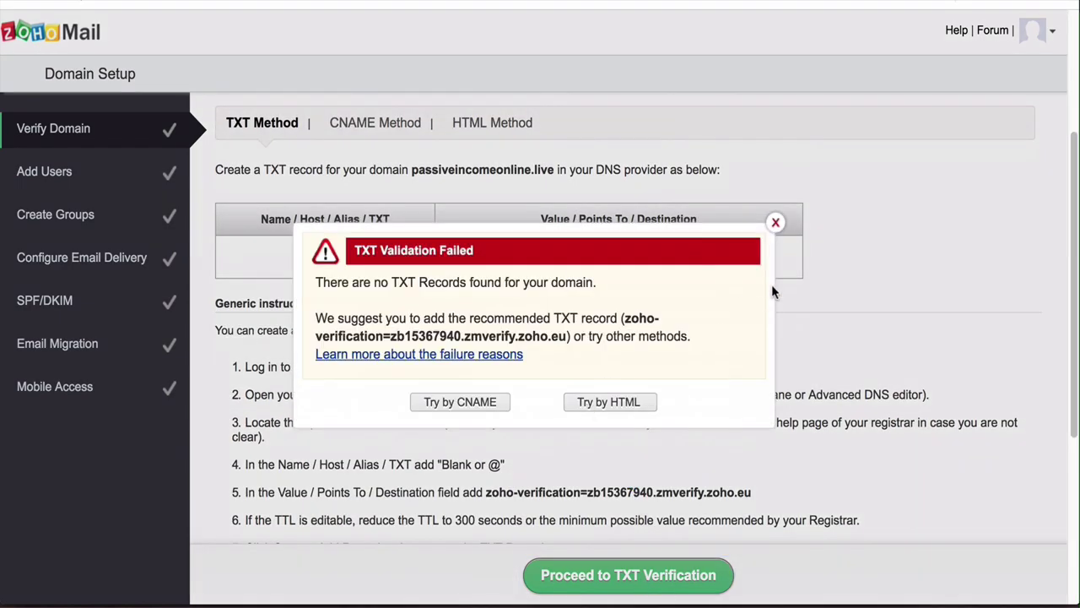
left_click(776, 222)
left_click(640, 570)
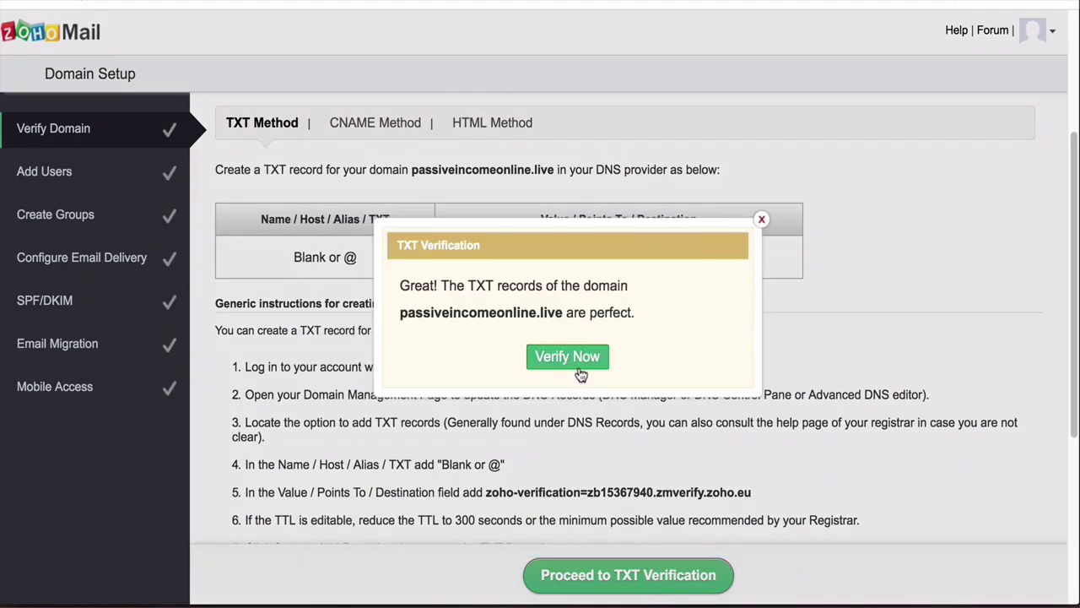
left_click(569, 361)
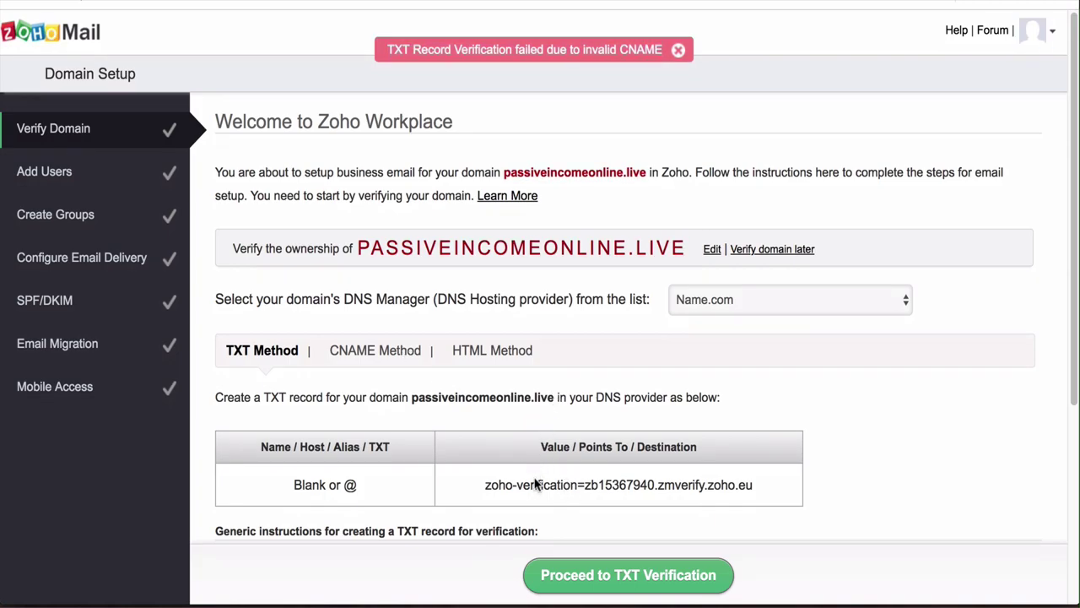
left_click(755, 485)
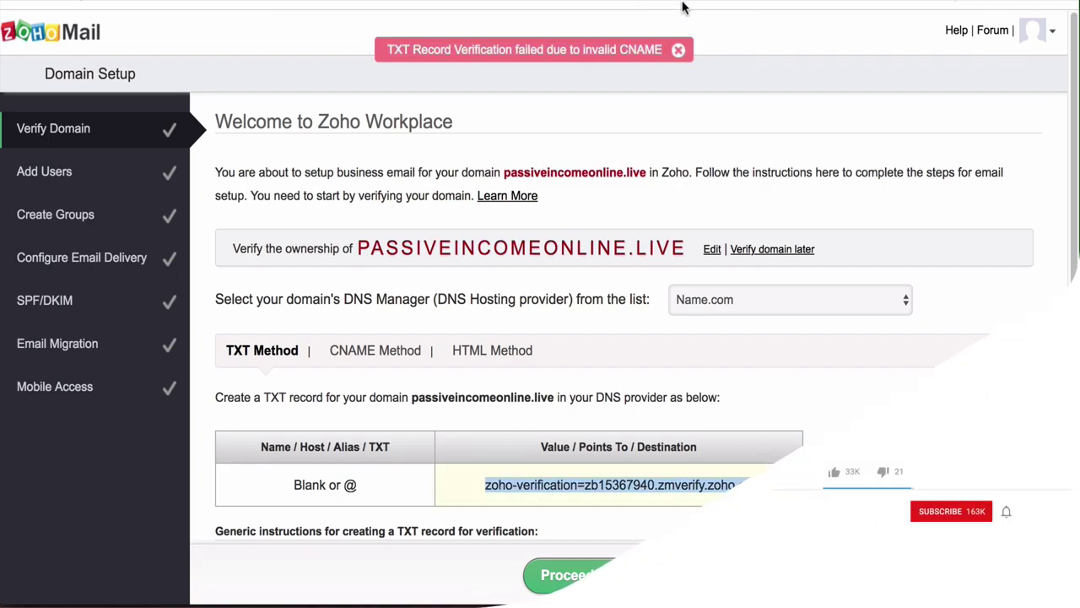
Dismiss the failed-verification notice and resave the name.com zoho-verification TXT record with host @
left_click(679, 52)
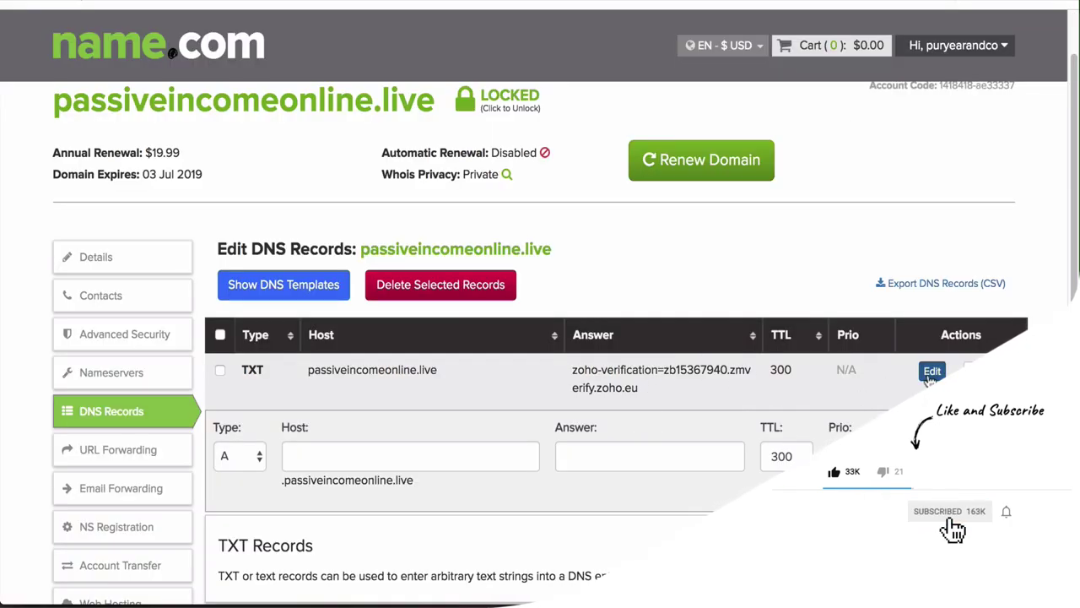
left_click(932, 371)
left_click(704, 398)
key("End")
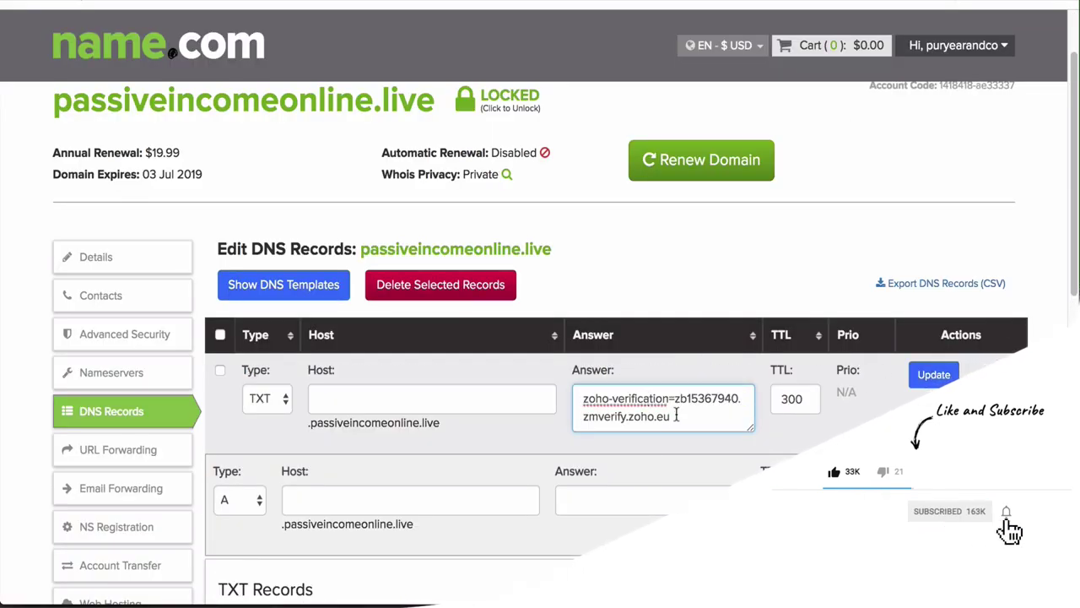
left_click(441, 402)
type("@")
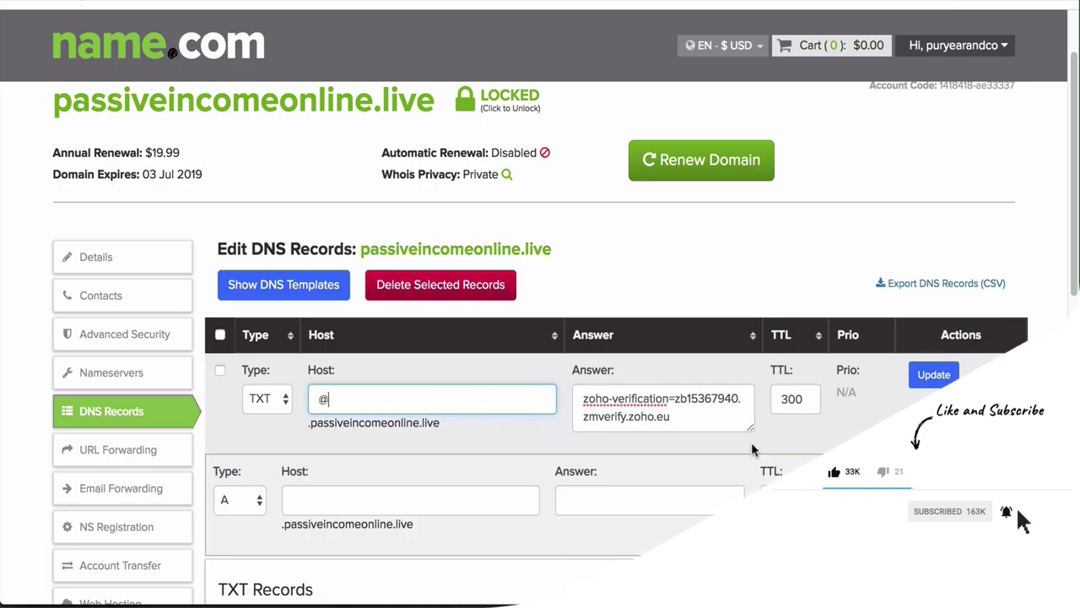
left_click(933, 374)
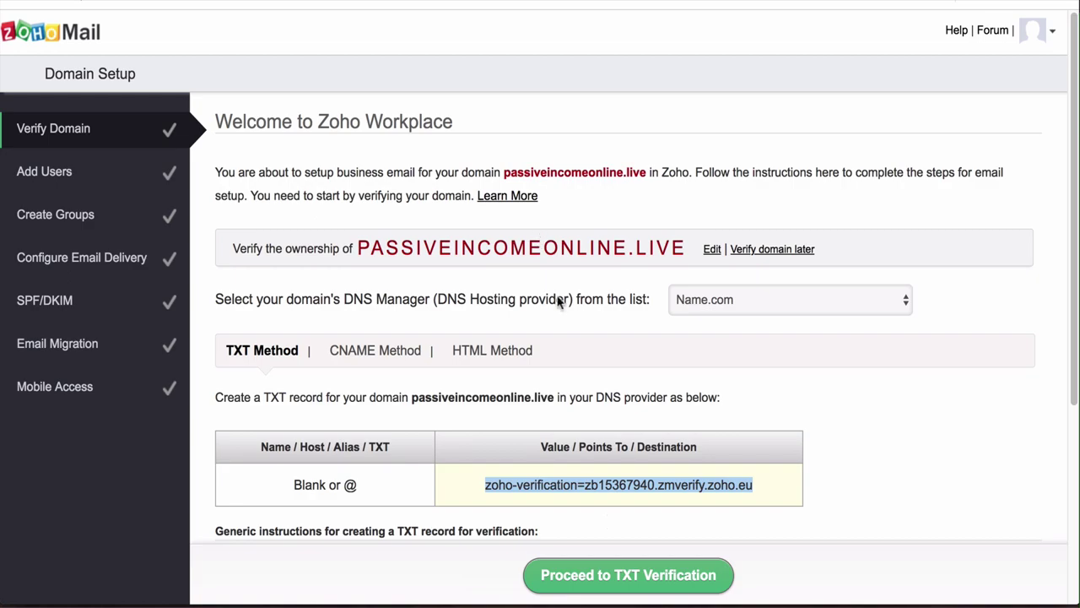
Verify passiveincomeonline.live by TXT record and create the 'info' mailbox account
left_click(641, 574)
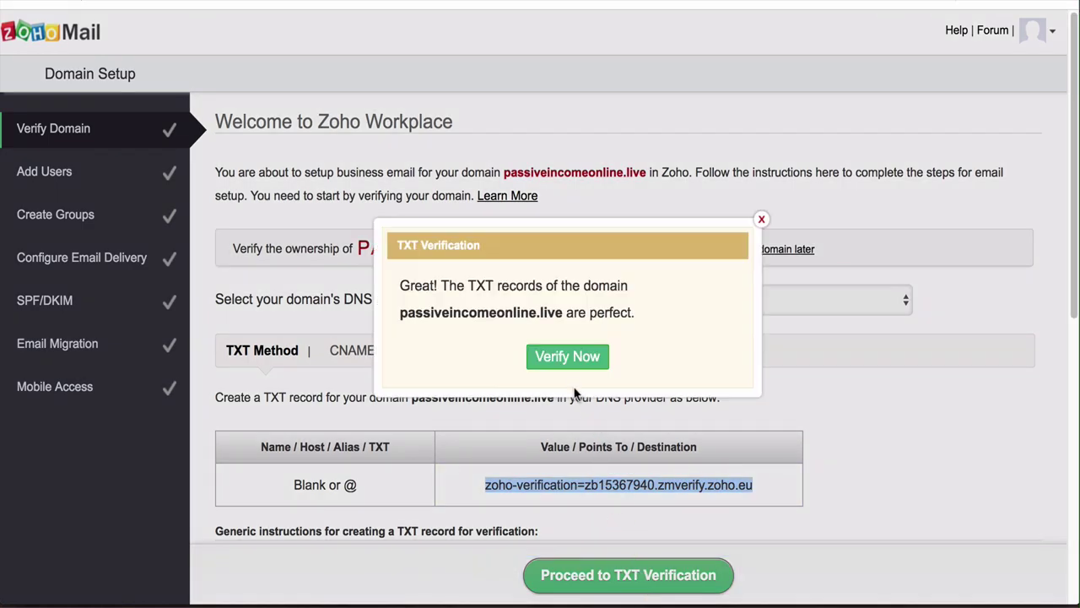
left_click(568, 359)
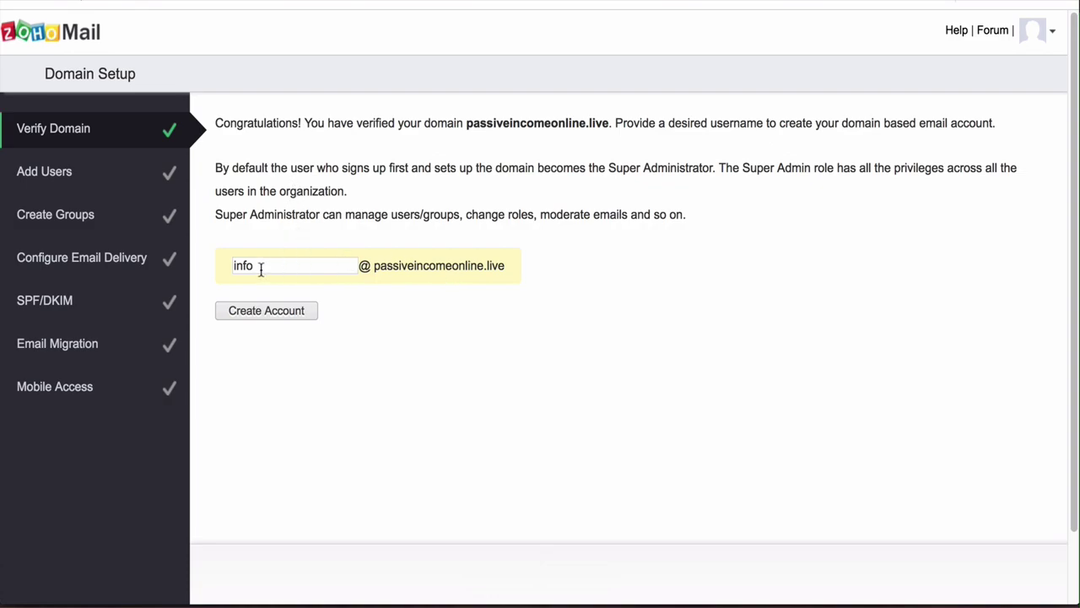
left_click_drag(263, 267, 213, 268)
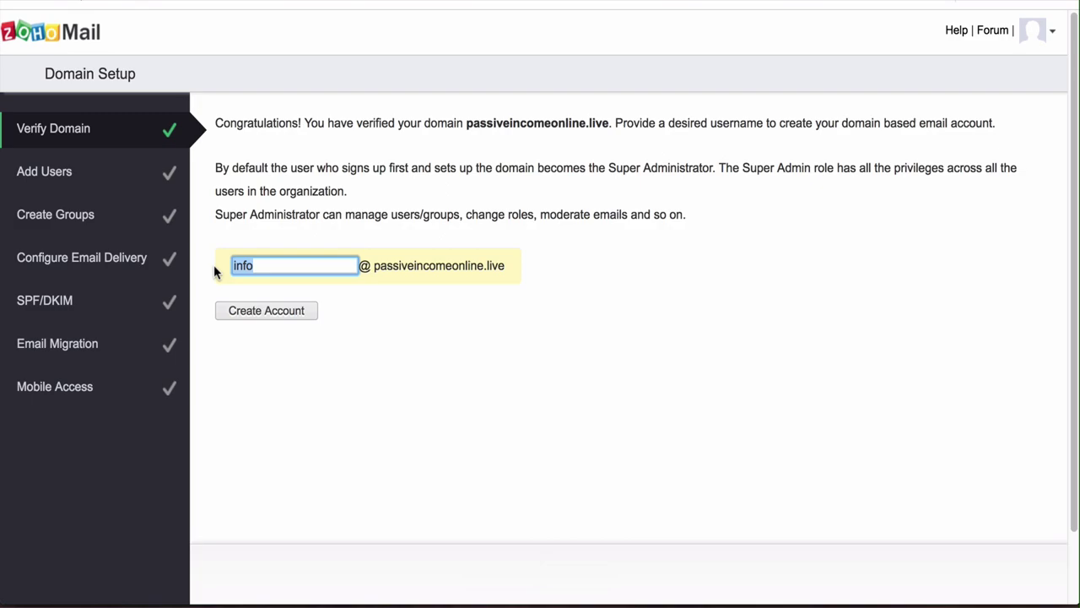
left_click(287, 271)
left_click(265, 264)
left_click_drag(265, 266, 193, 264)
left_click(256, 319)
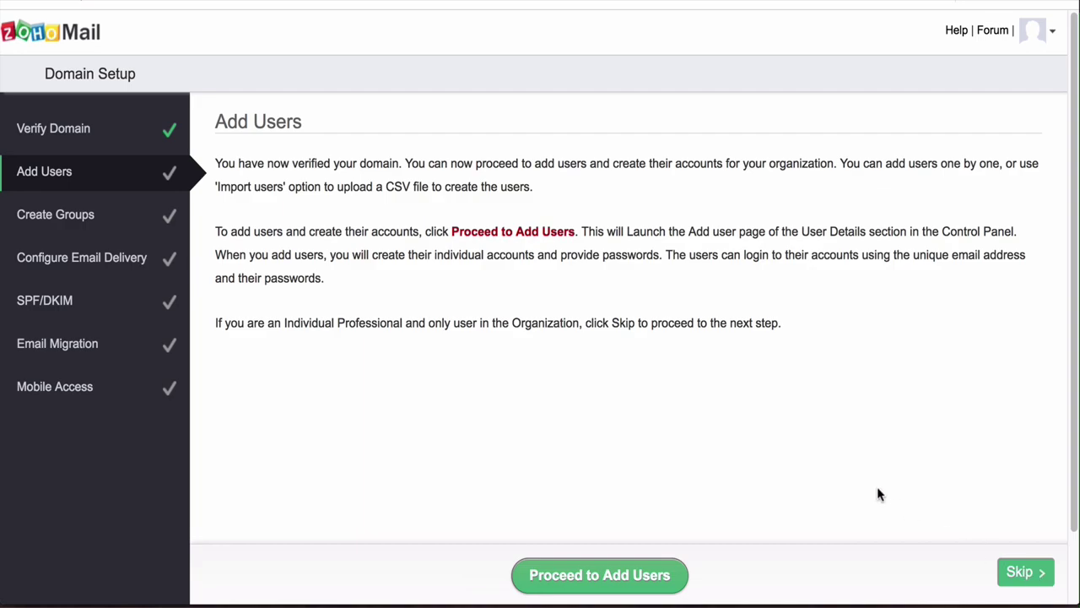
Skip adding users and groups, then add a name.com MX record: host @, mx.zoho.eu
left_click(1026, 576)
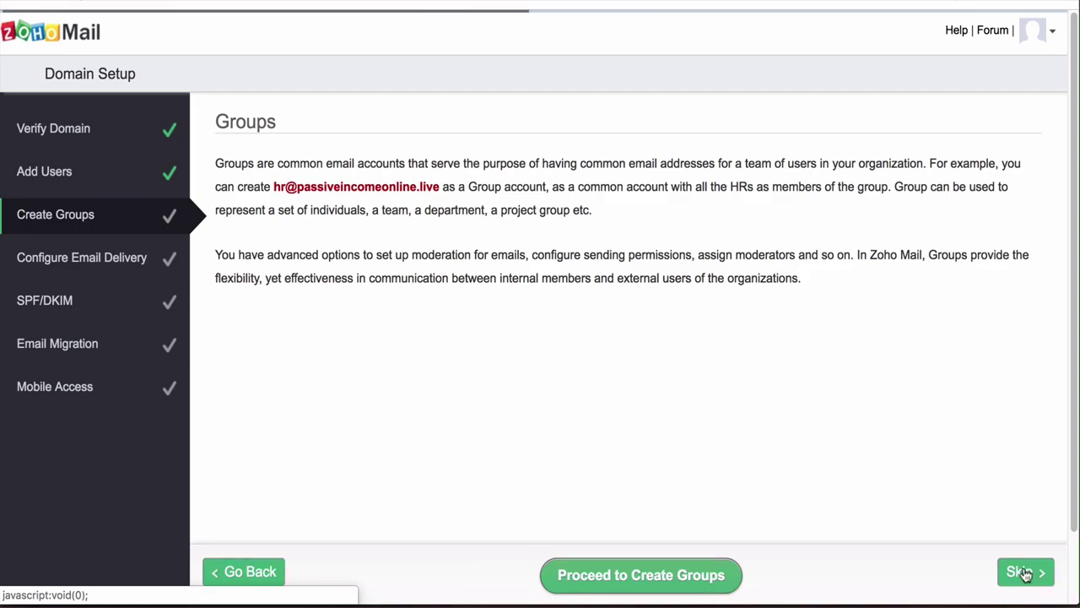
left_click(1024, 573)
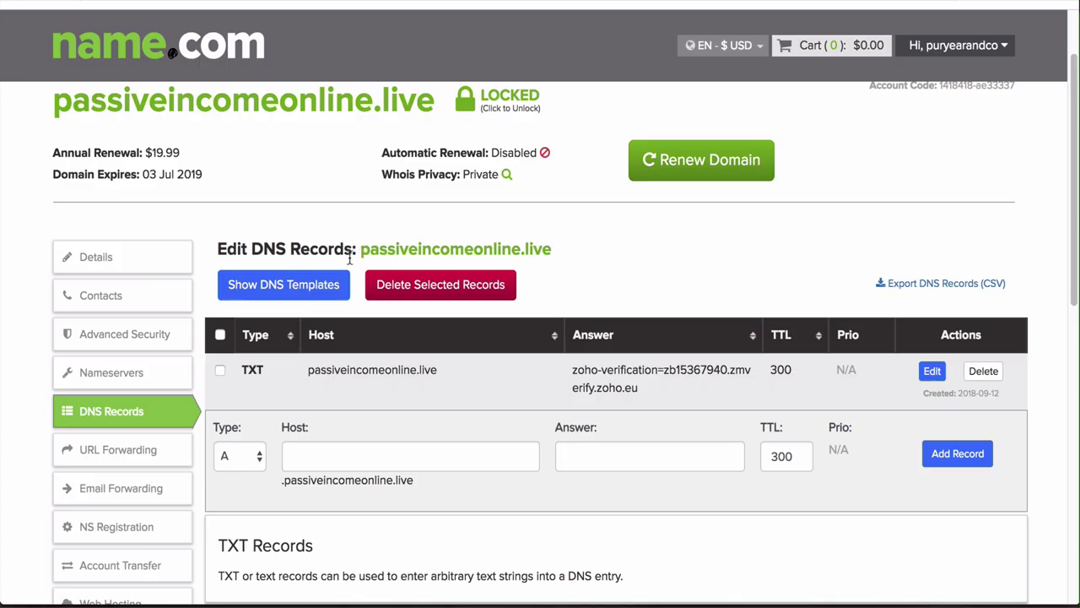
left_click(239, 456)
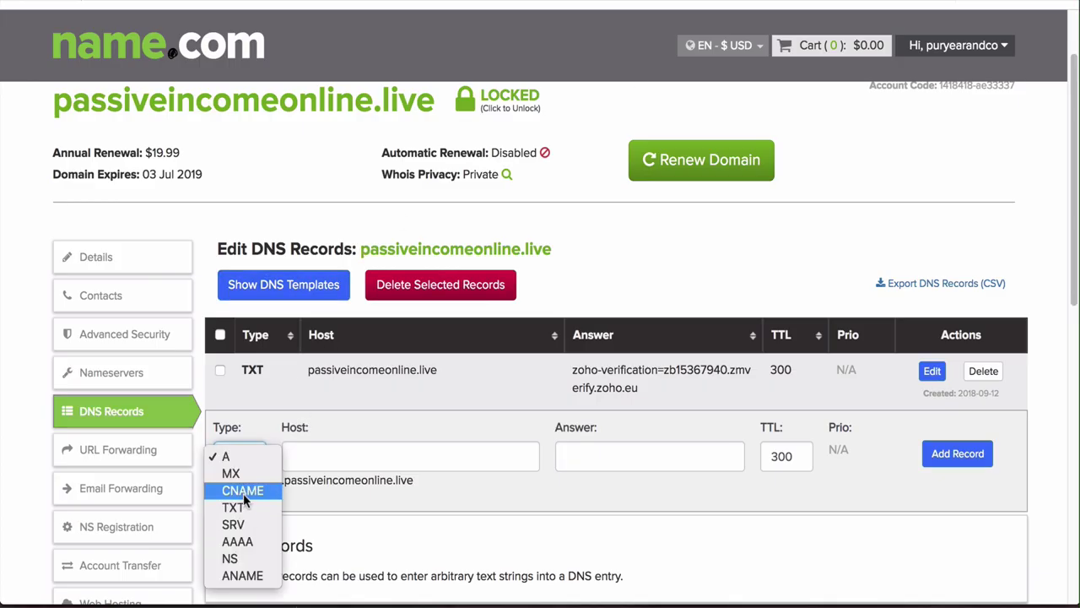
left_click(230, 474)
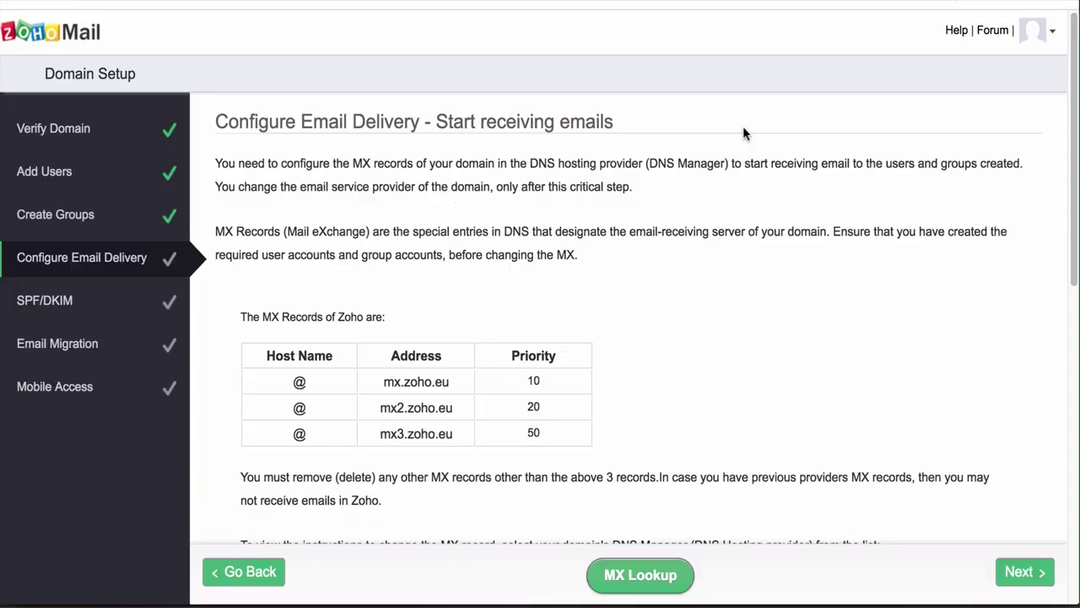
triple_click(404, 384)
key("ctrl+c")
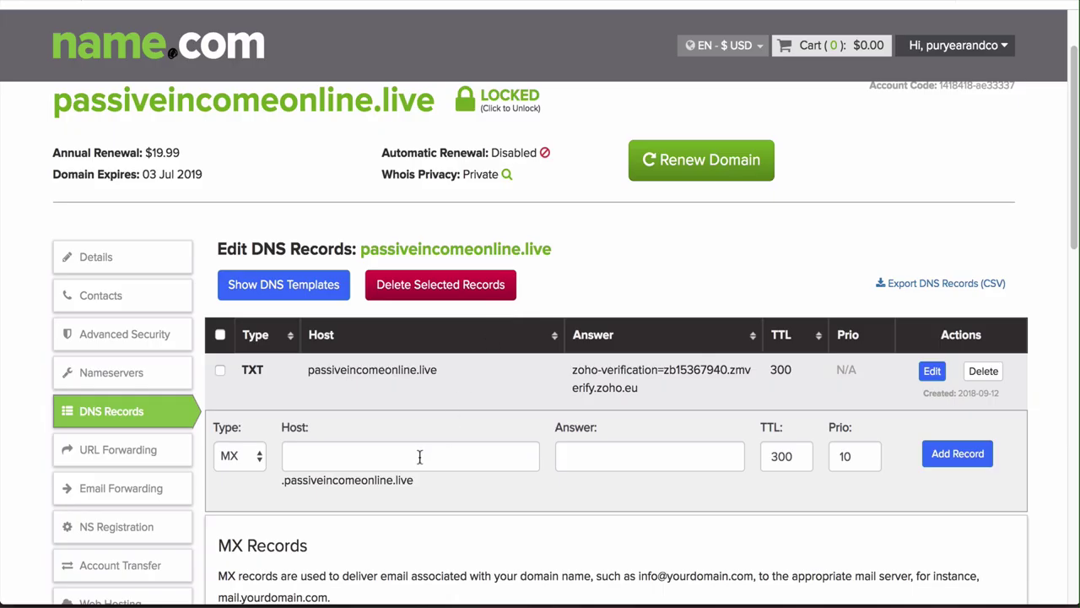
left_click(420, 455)
type("@")
left_click(645, 455)
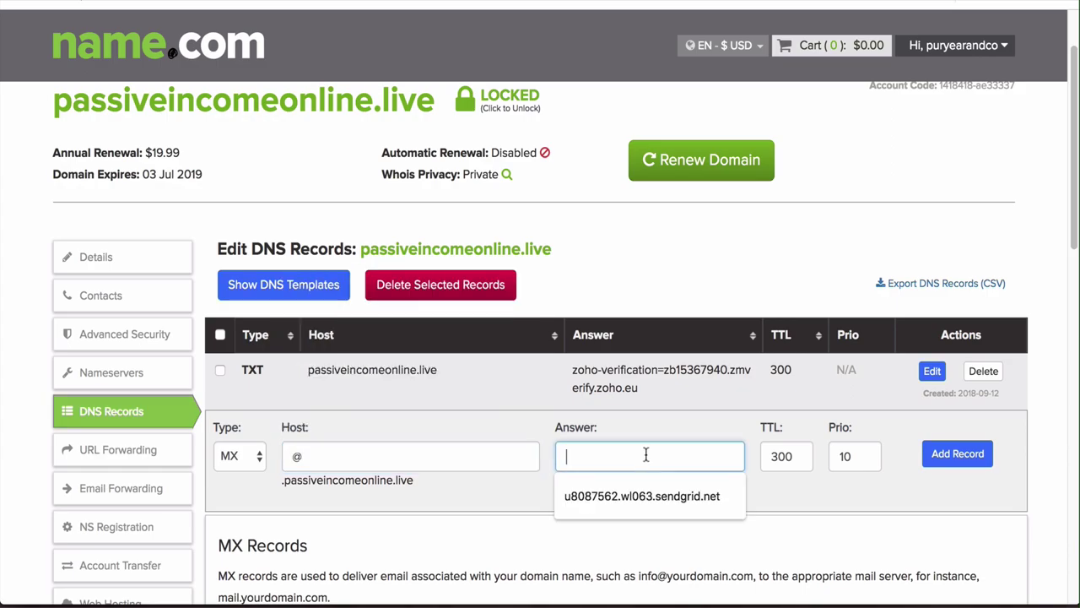
key("ctrl+v")
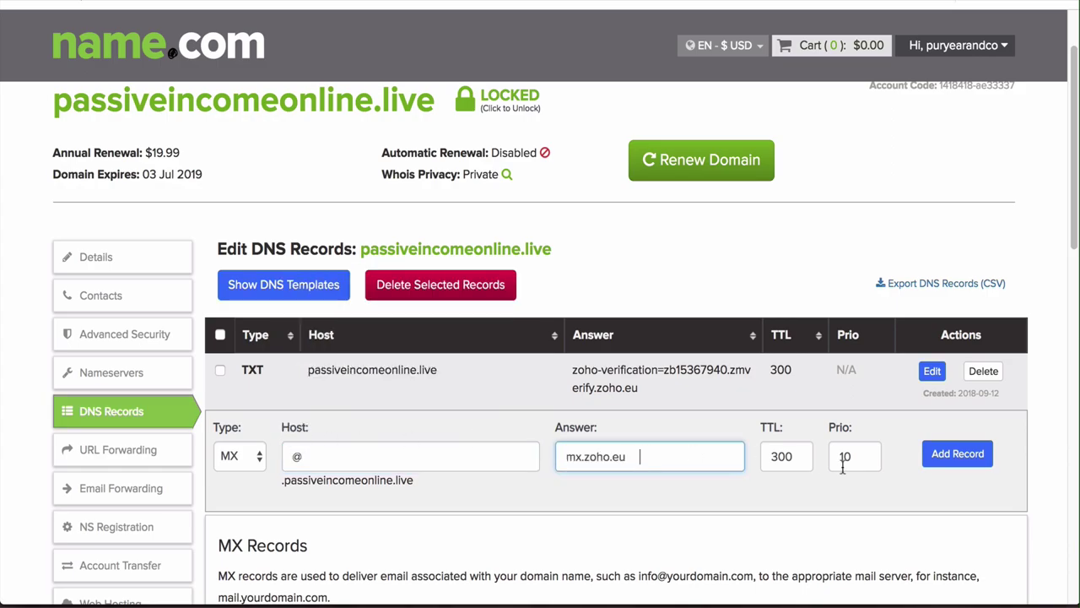
key("ctrl+Tab")
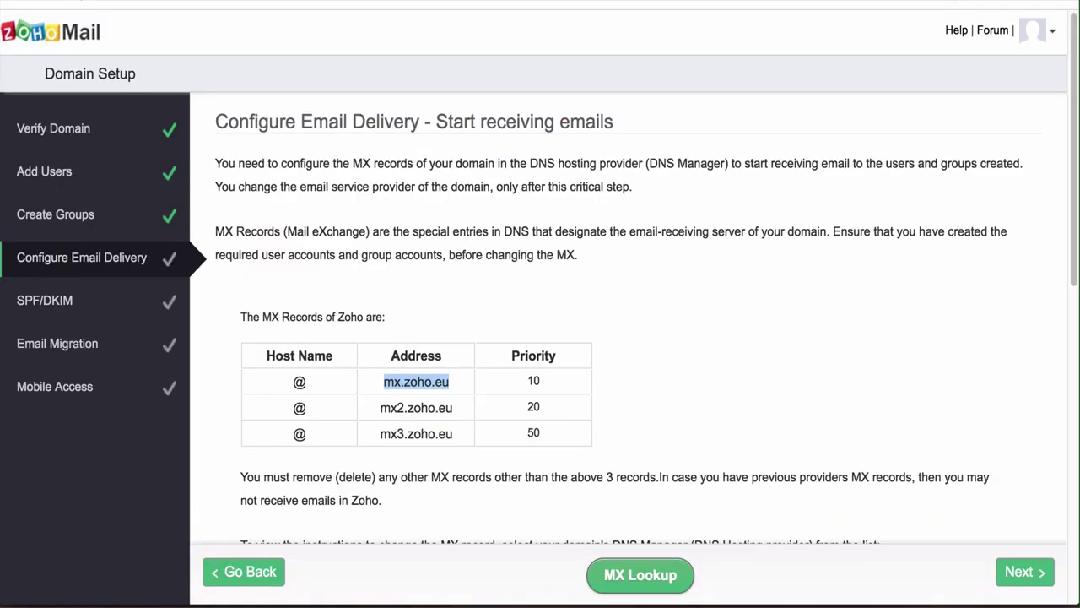
key("ctrl+shift+Tab")
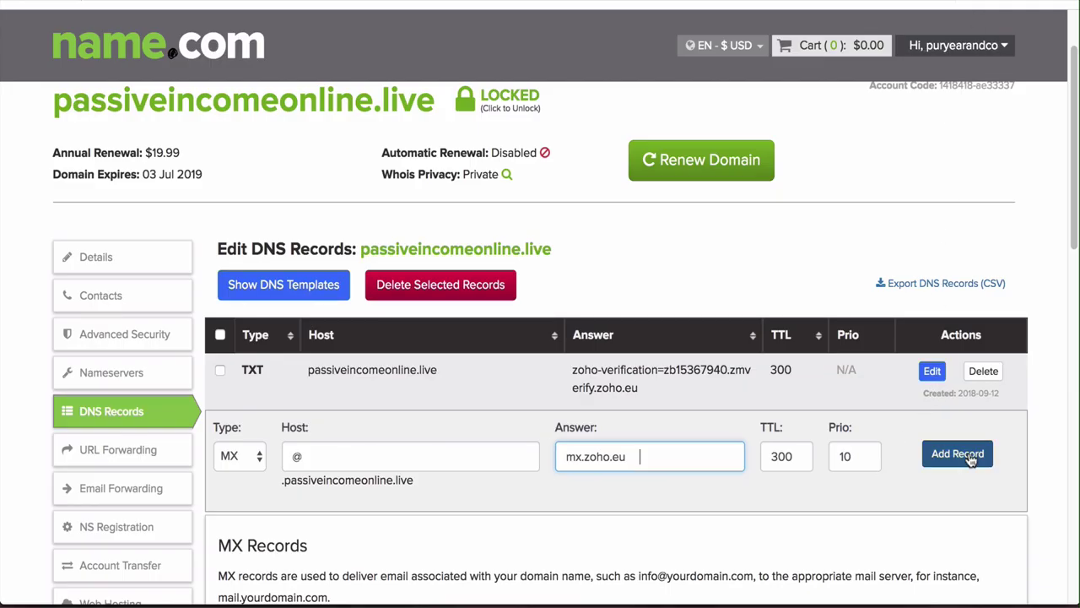
left_click(970, 460)
Add a second MX record with host @, answer mx2.zoho.eu, priority 20
left_click(239, 512)
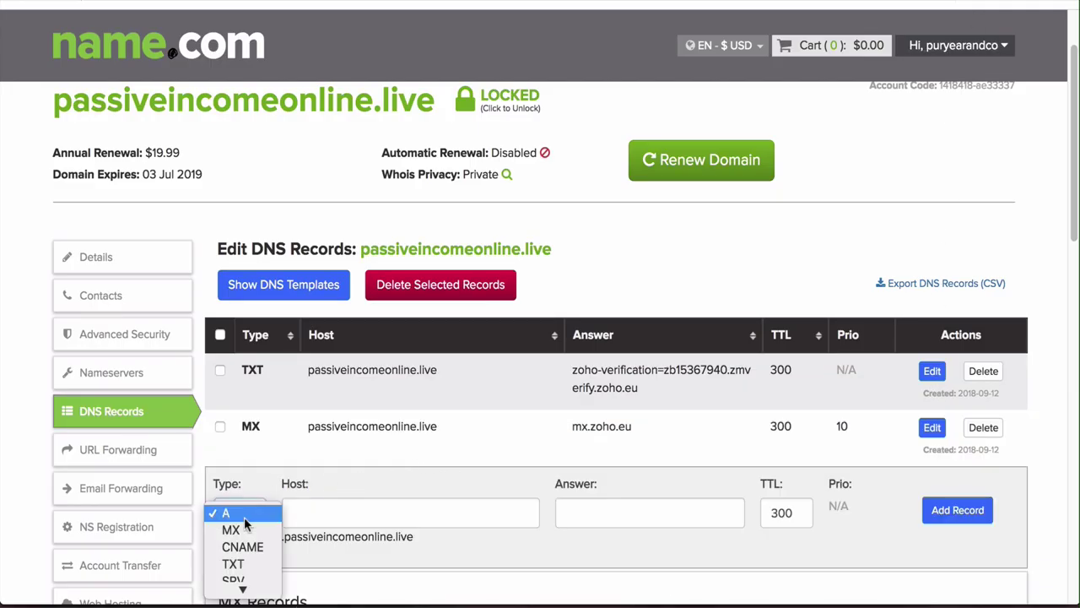
left_click(240, 530)
left_click(354, 507)
type("@")
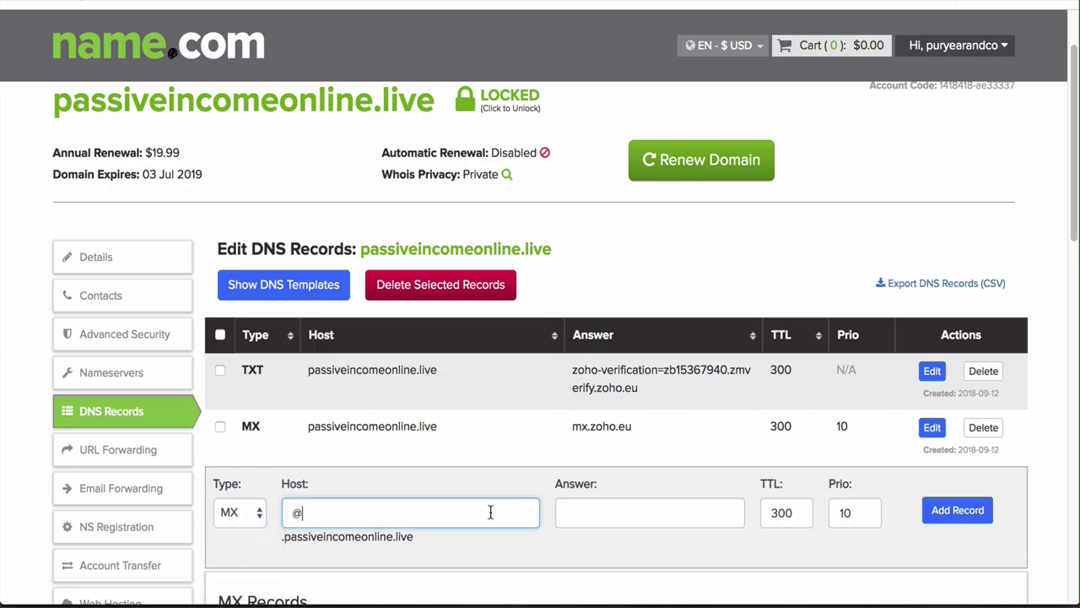
key("ctrl+Tab")
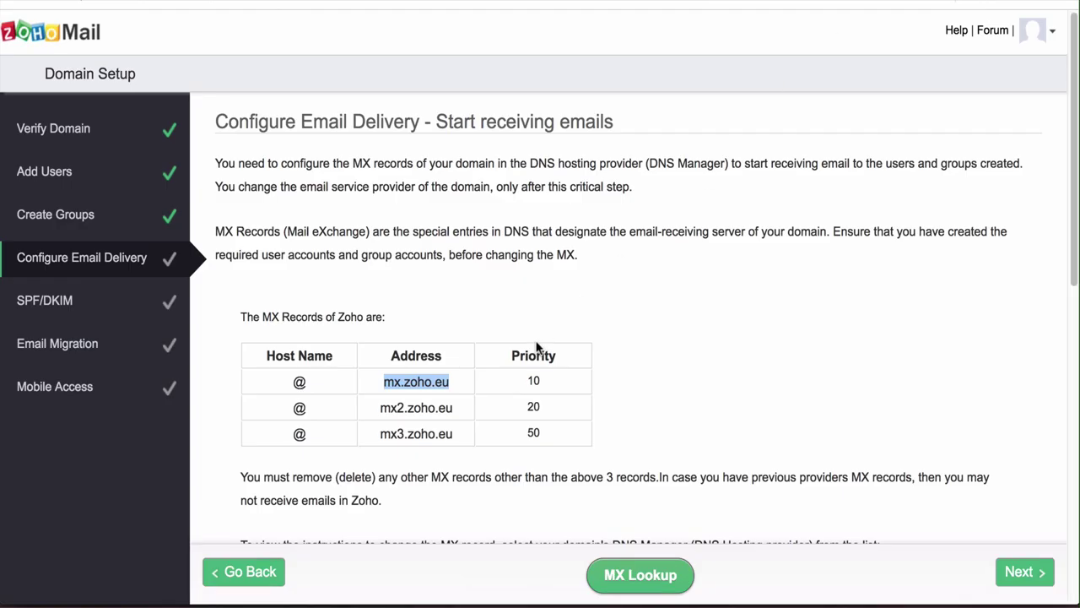
left_click_drag(460, 409, 378, 411)
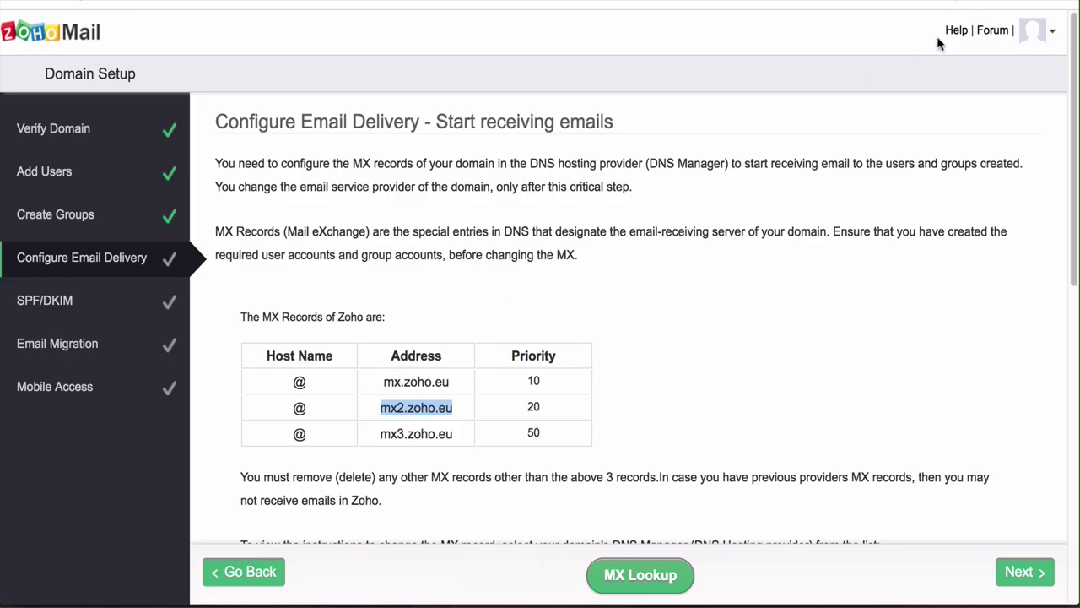
key("ctrl+c")
key("ctrl+shift+Tab")
left_click(629, 510)
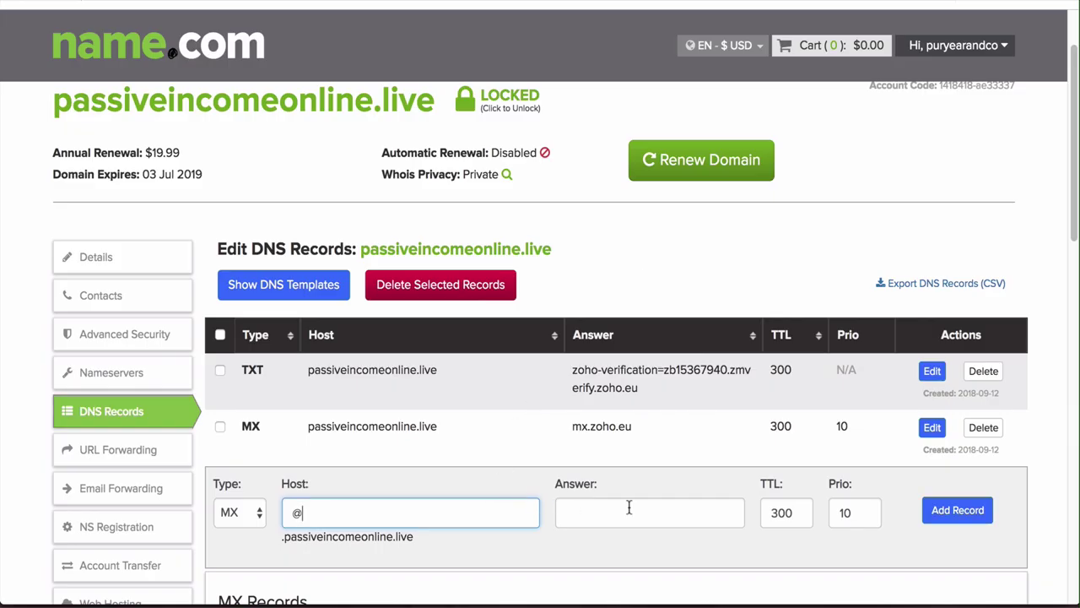
key("ctrl+v")
double_click(851, 512)
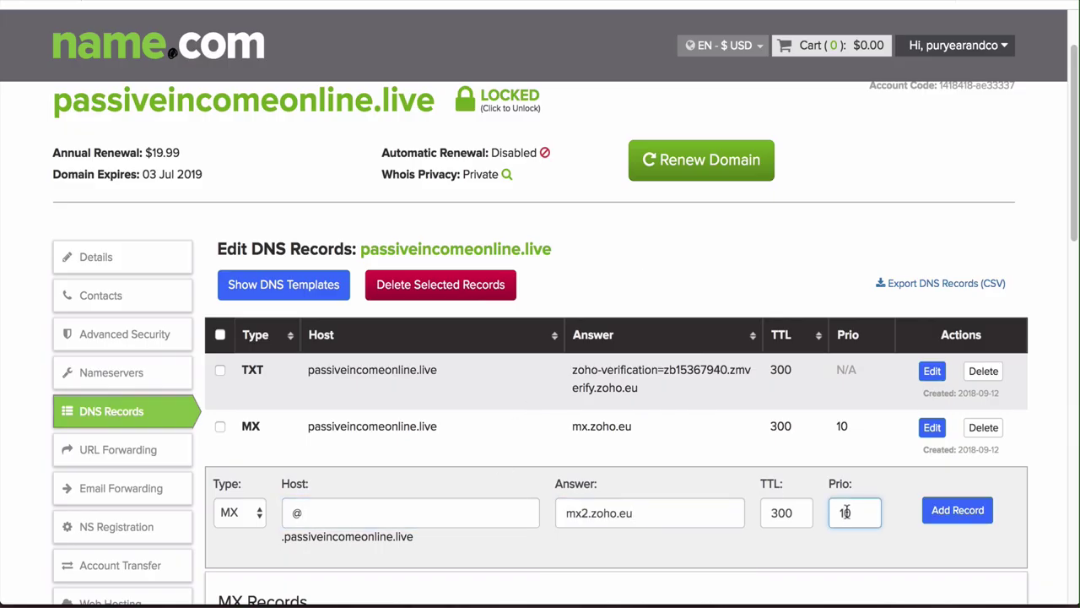
type("20")
left_click(976, 516)
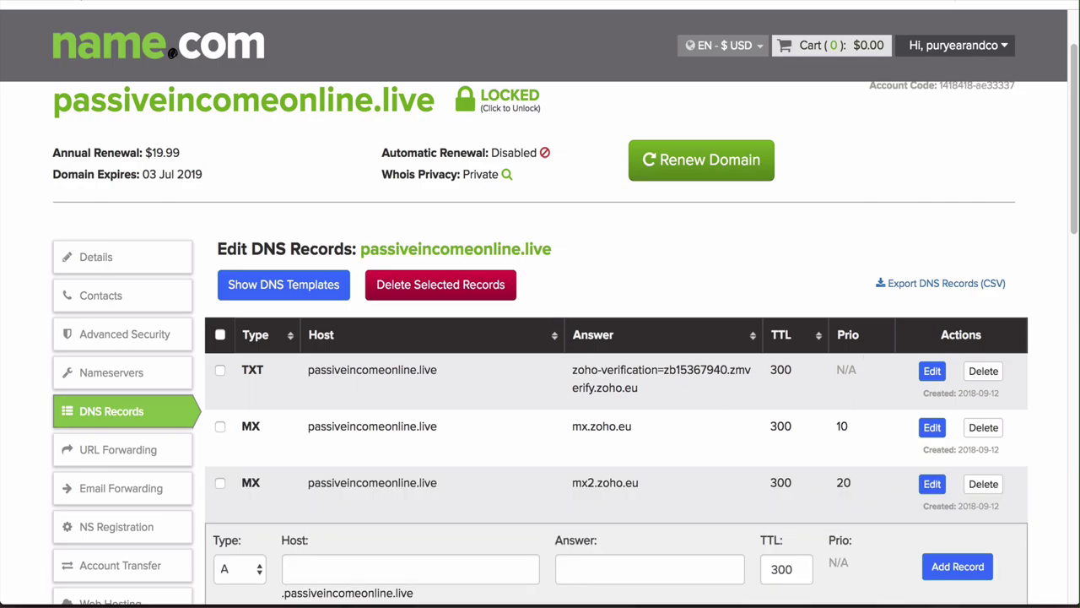
Add a third MX record with host @, answer mx3.zoho.eu, priority 50
key("ctrl+Tab")
triple_click(417, 436)
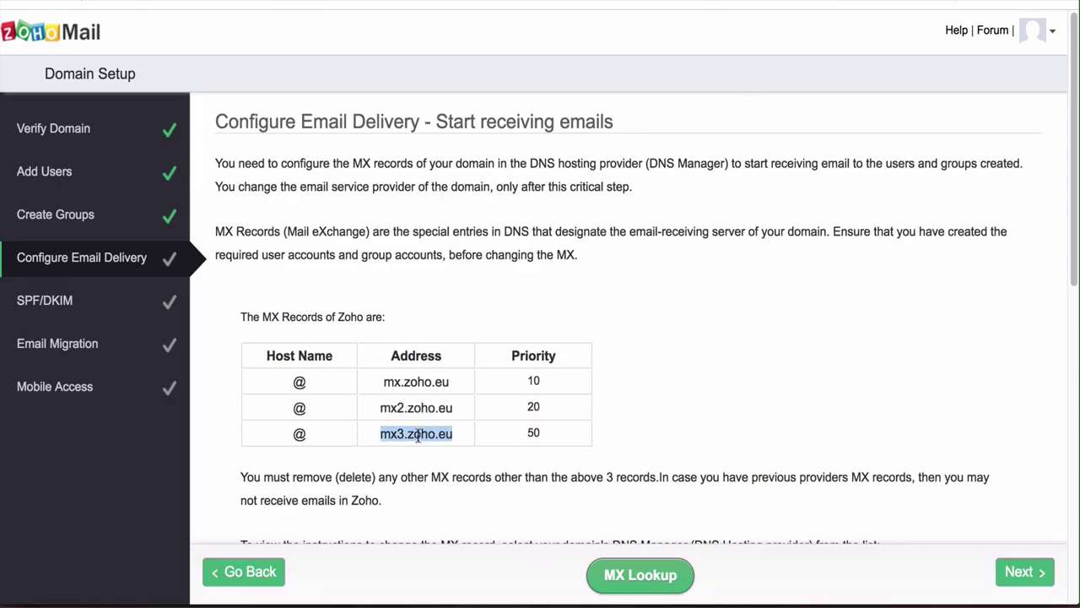
key("ctrl+Tab")
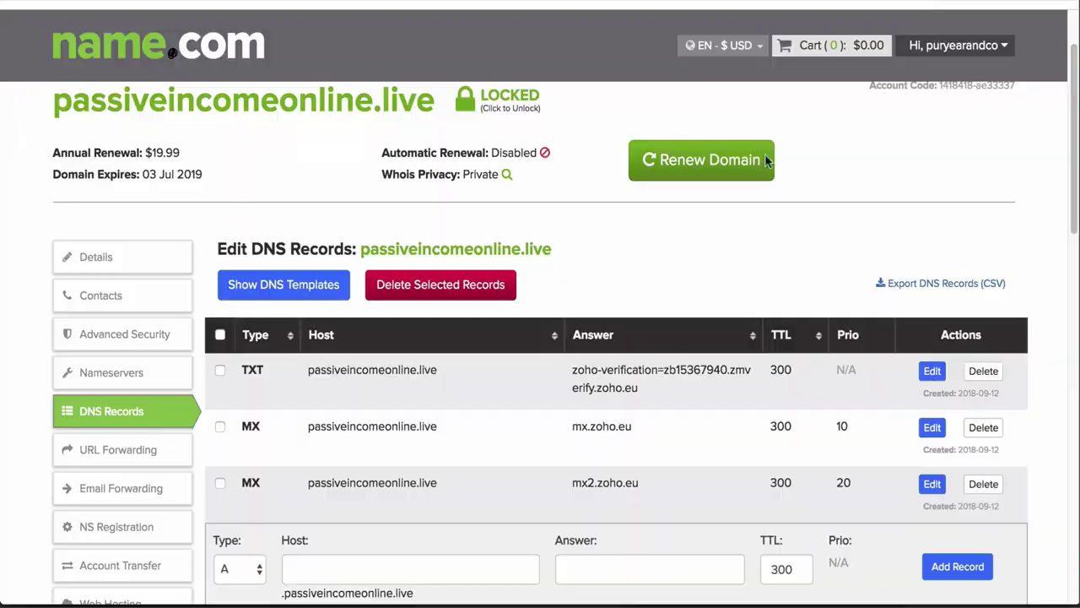
scroll(302, 560, "down", 2)
left_click(241, 484)
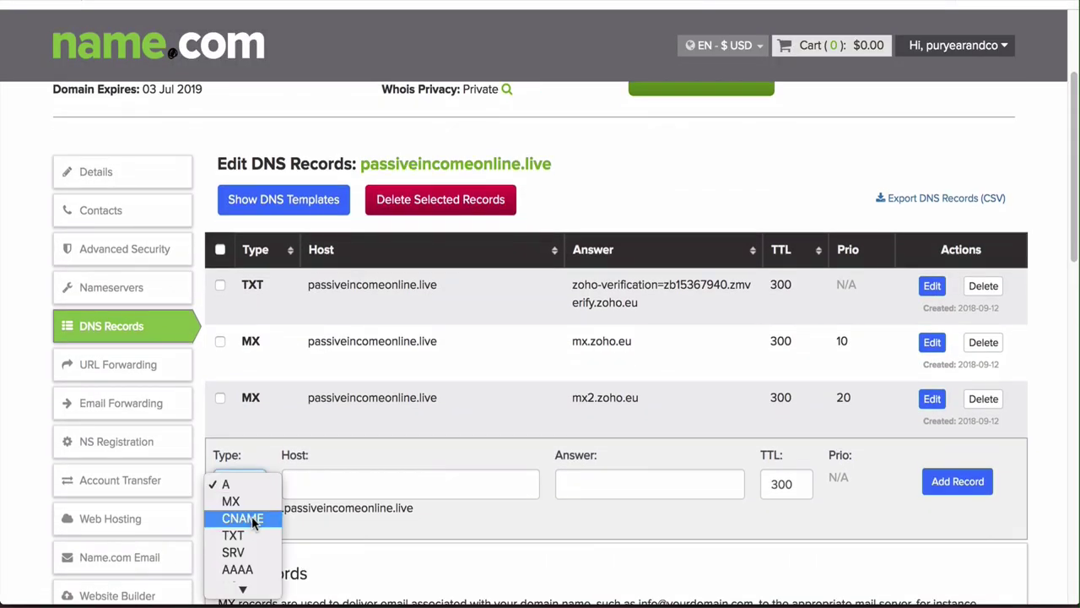
left_click(254, 499)
left_click(405, 484)
type("@")
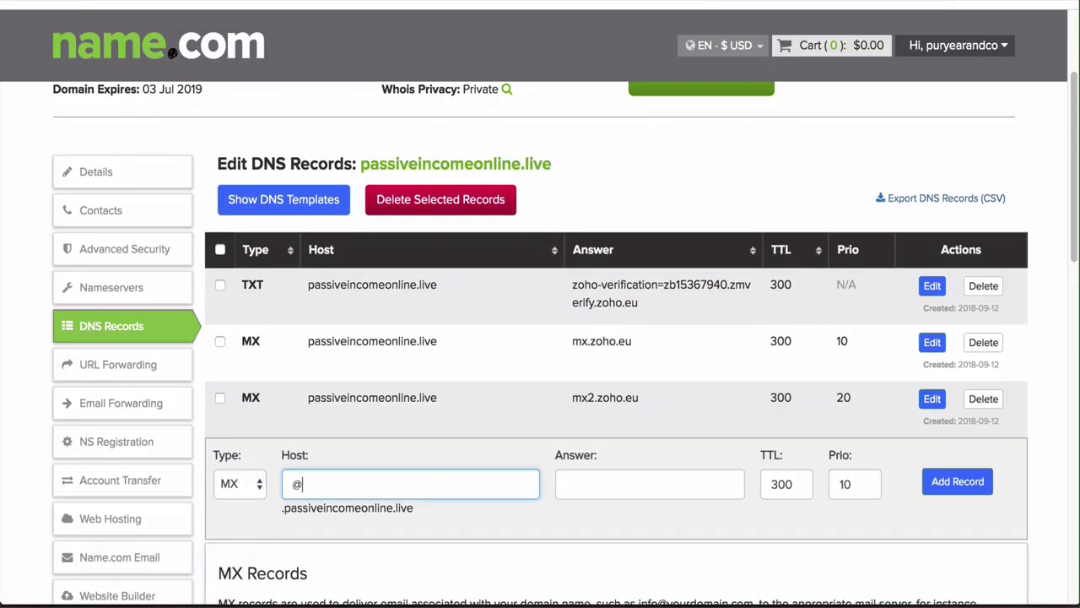
left_click(622, 496)
key("super+v")
double_click(851, 496)
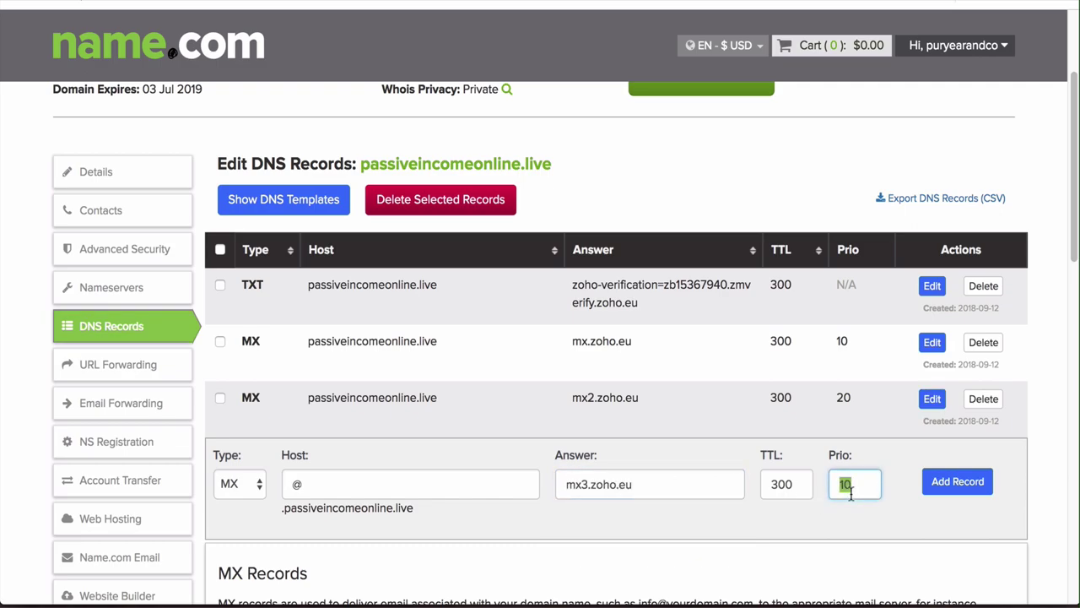
type("50")
left_click(957, 481)
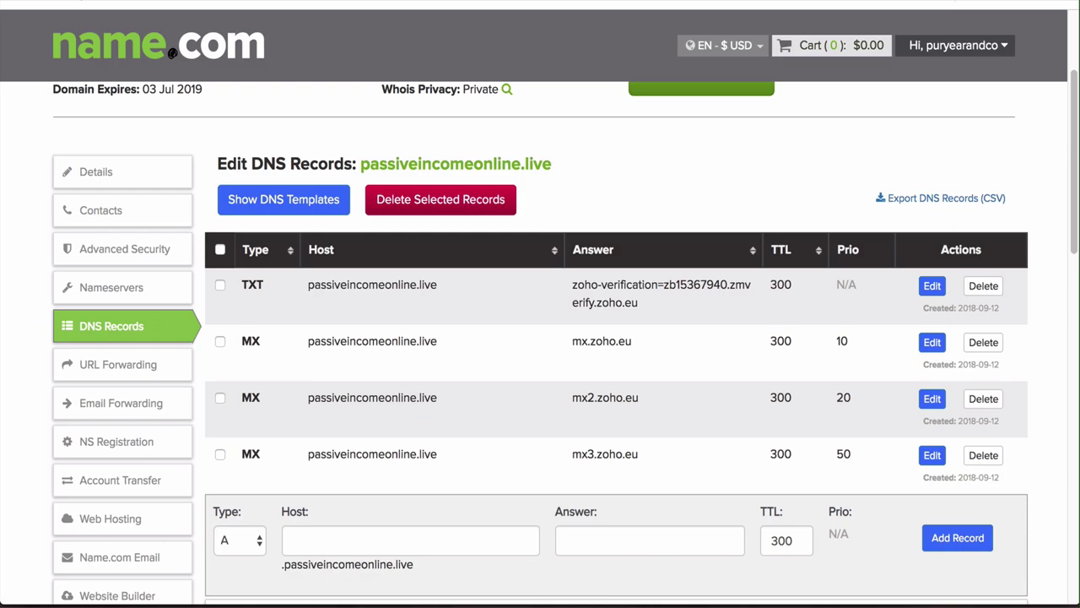
key("ctrl+Tab")
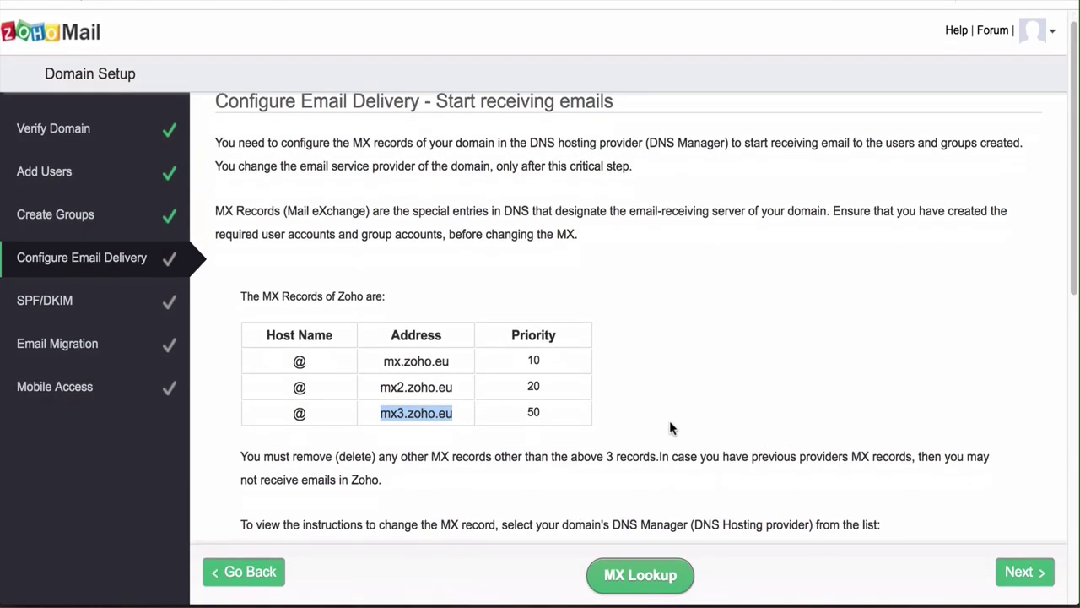
Run the MX Lookup, dismiss the no-MX-record confirmation, and advance to the SPF/DKIM step
scroll(671, 473, "down", 2)
left_click(652, 574)
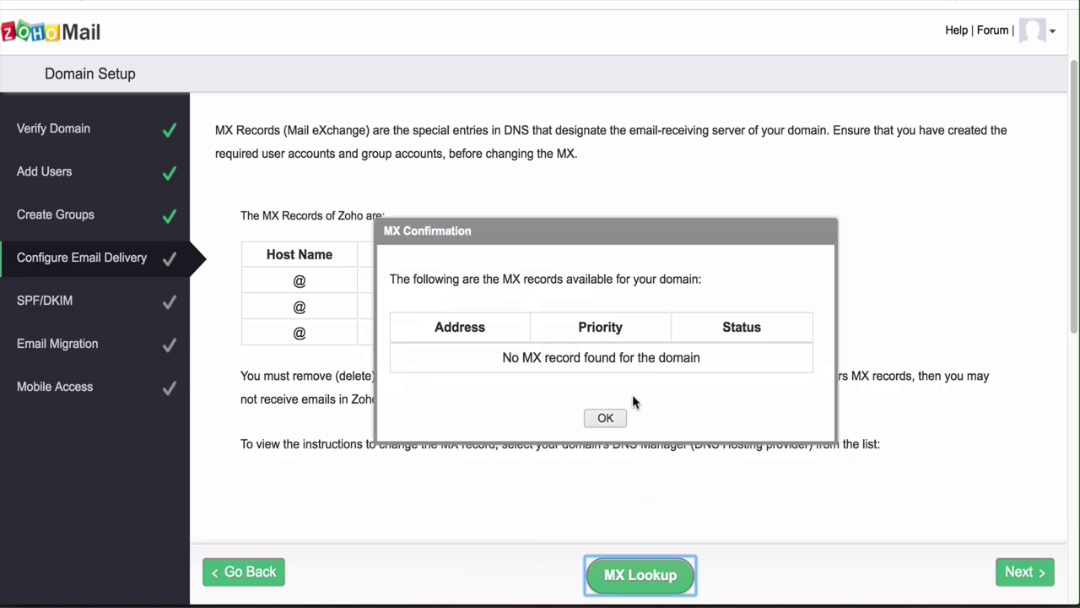
left_click(607, 417)
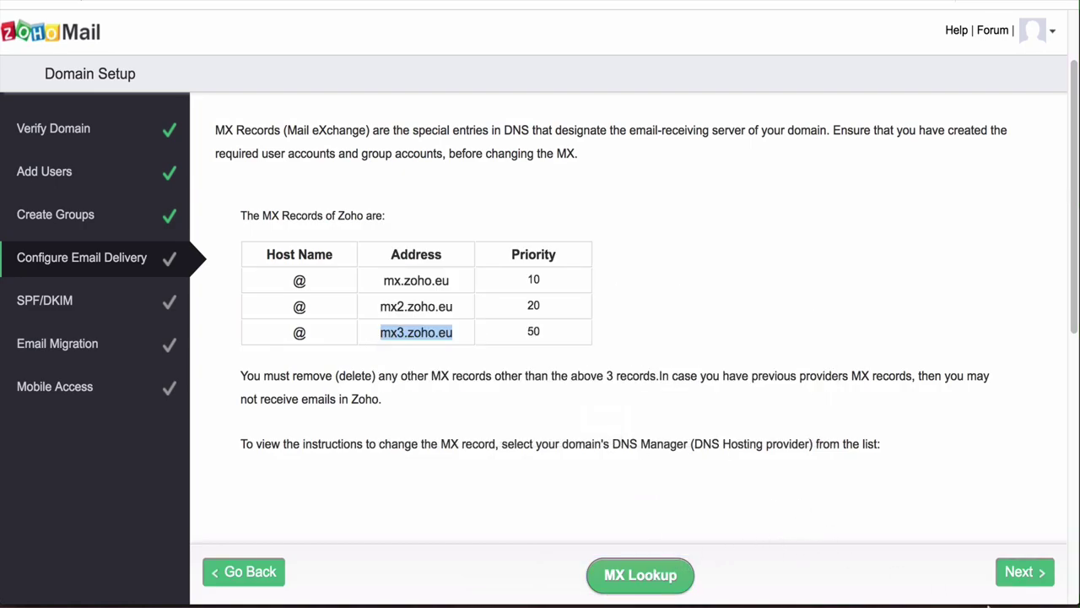
left_click(1040, 572)
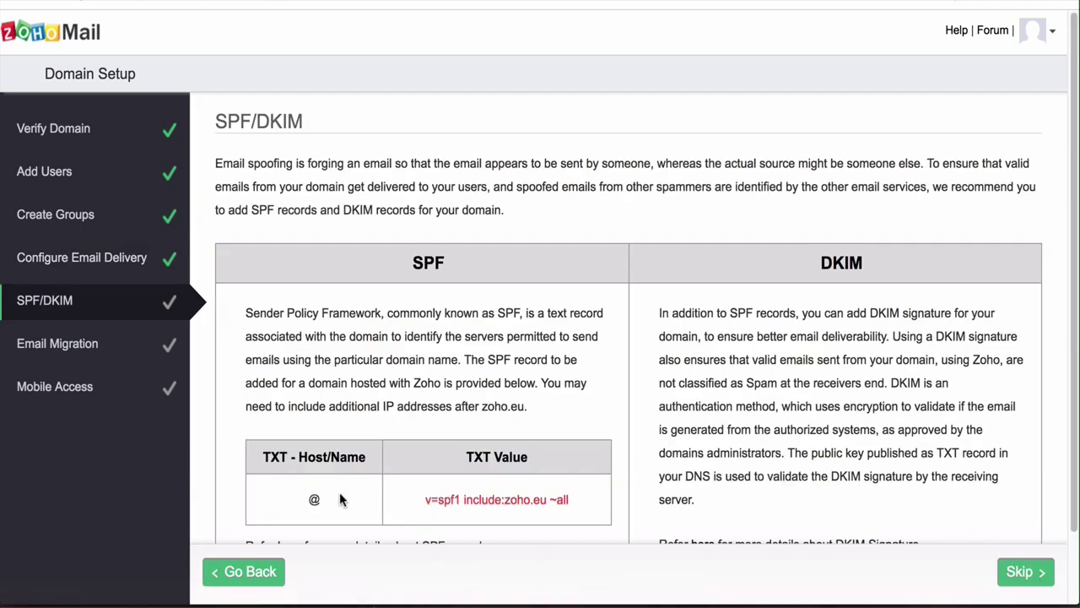
left_click_drag(340, 494, 304, 496)
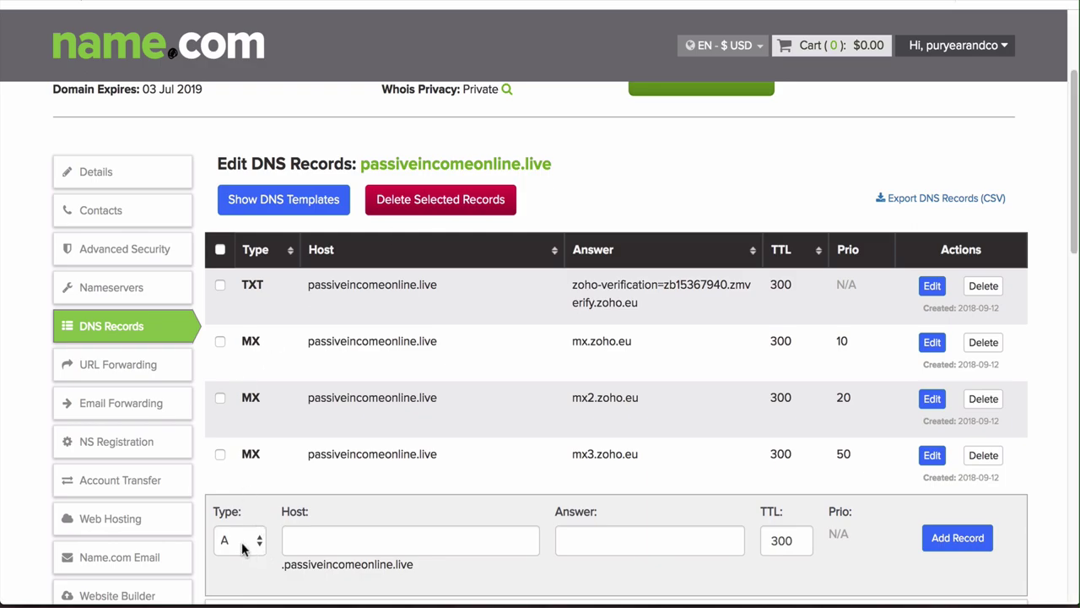
Add a name.com TXT record with host @ and answer v=spf1 include:zoho.eu ~all
left_click(232, 540)
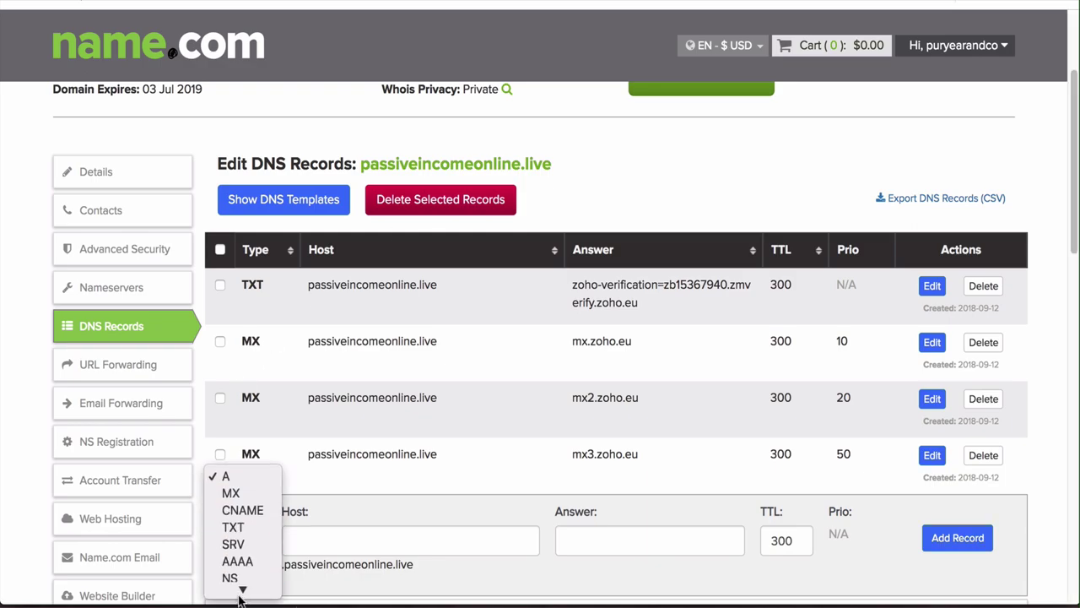
left_click(234, 449)
left_click(424, 540)
type("@@")
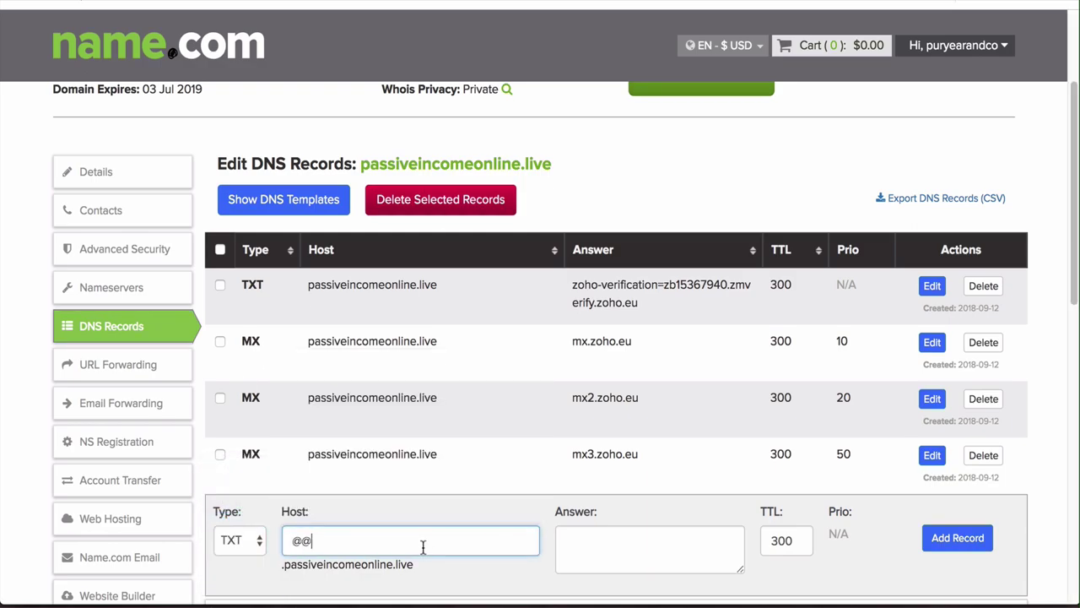
key("BackSpace")
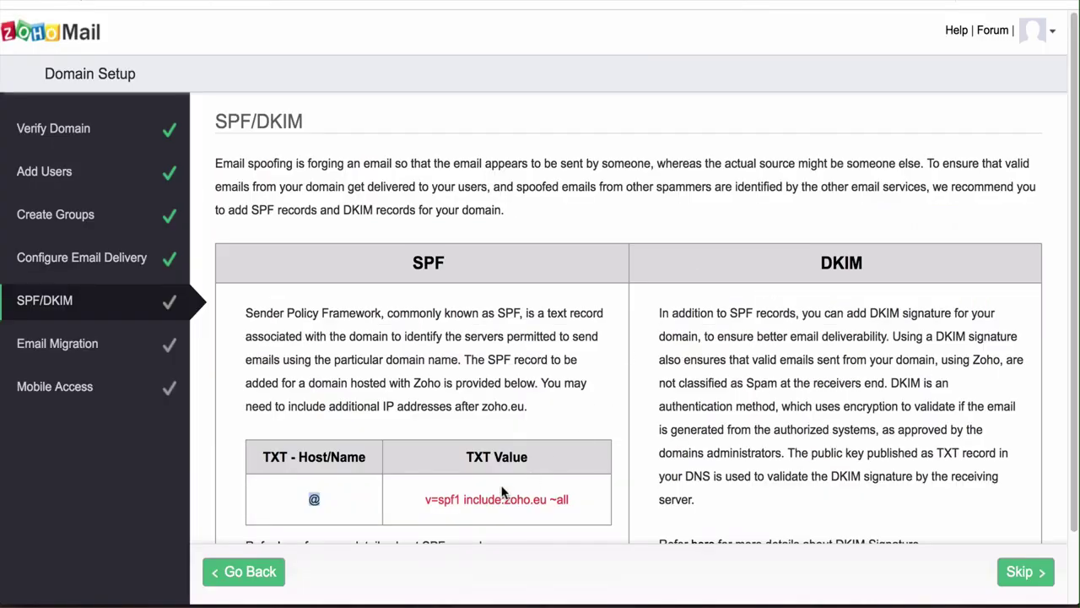
triple_click(489, 499)
key("ctrl+c")
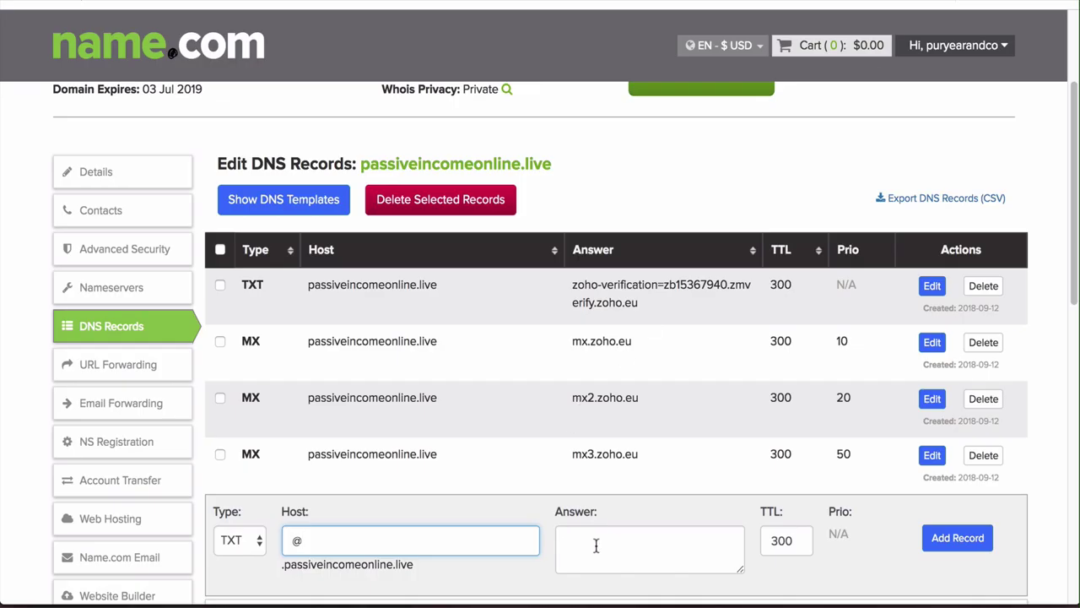
left_click(595, 544)
key("ctrl+v")
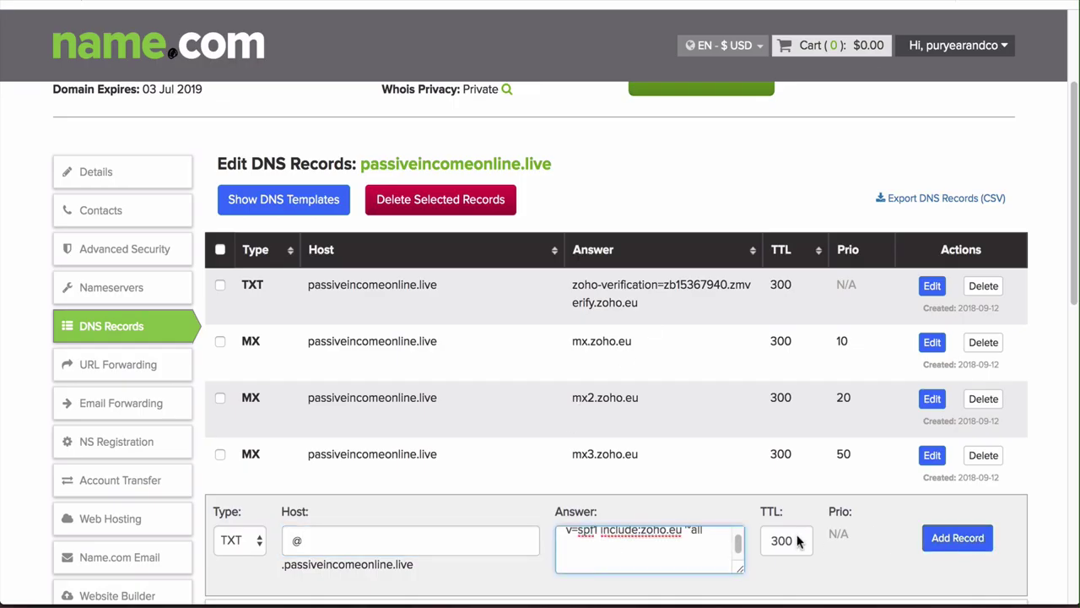
key("BackSpace")
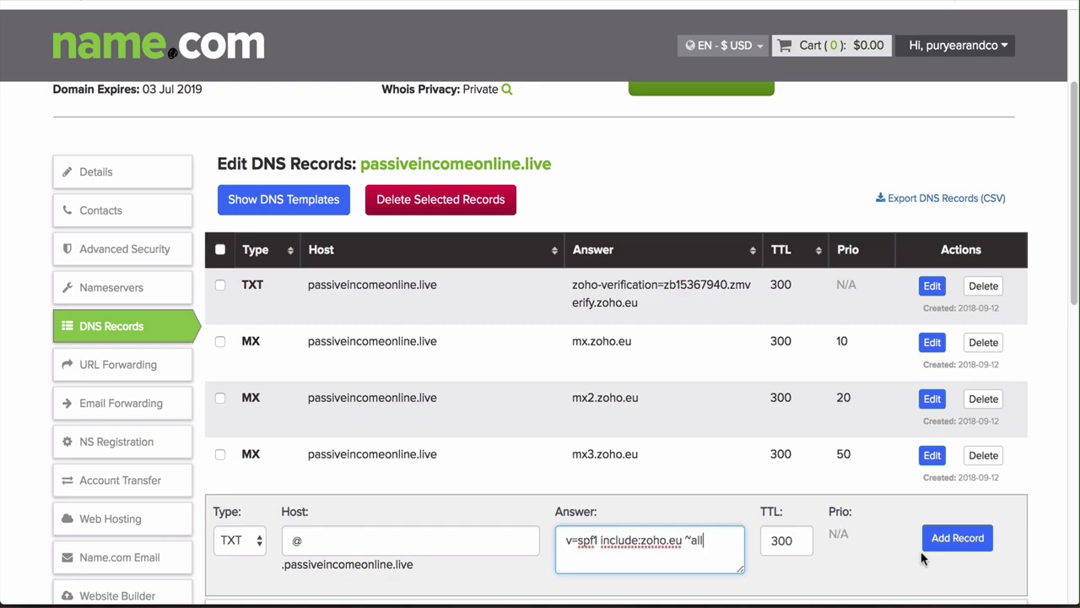
left_click(961, 538)
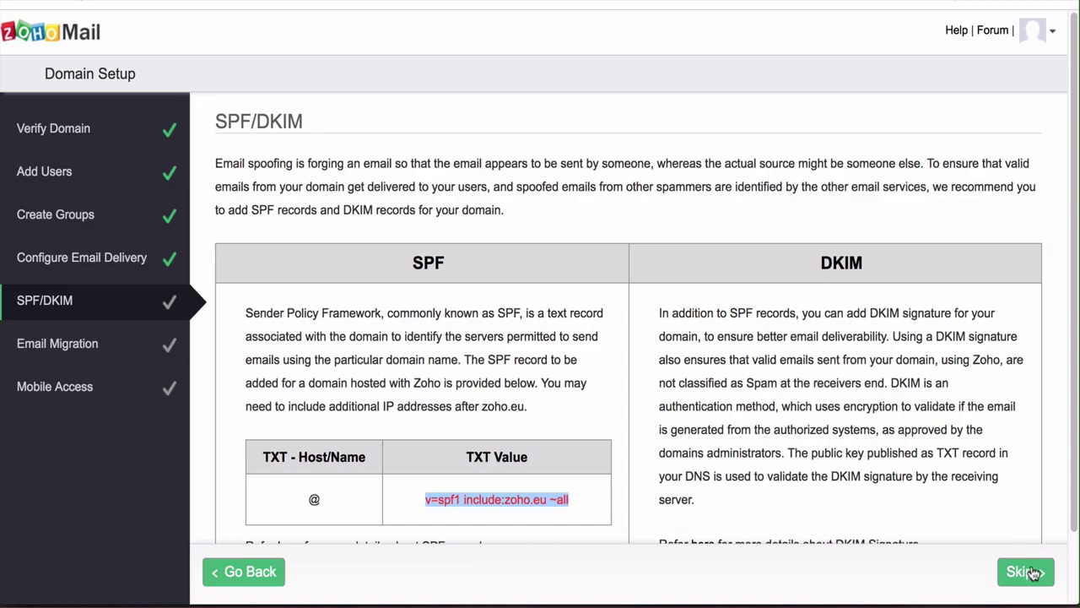
Skip the SPF/DKIM, Email Migration and Mobile Access steps to reach the setup-complete page
left_click(1026, 577)
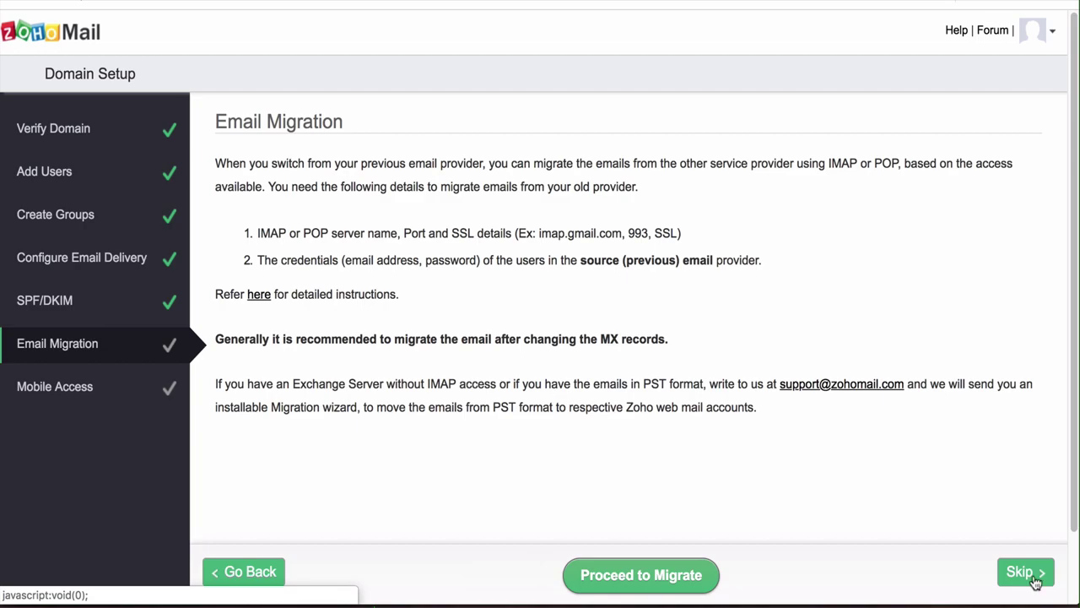
left_click(1029, 584)
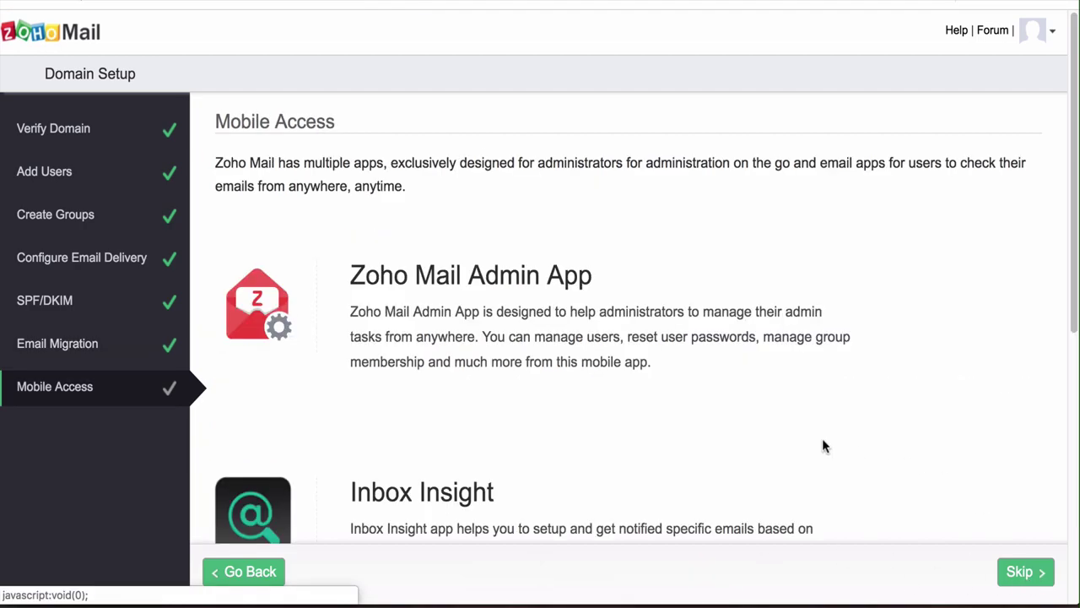
scroll(822, 444, "down", 3)
scroll(919, 403, "down", 5)
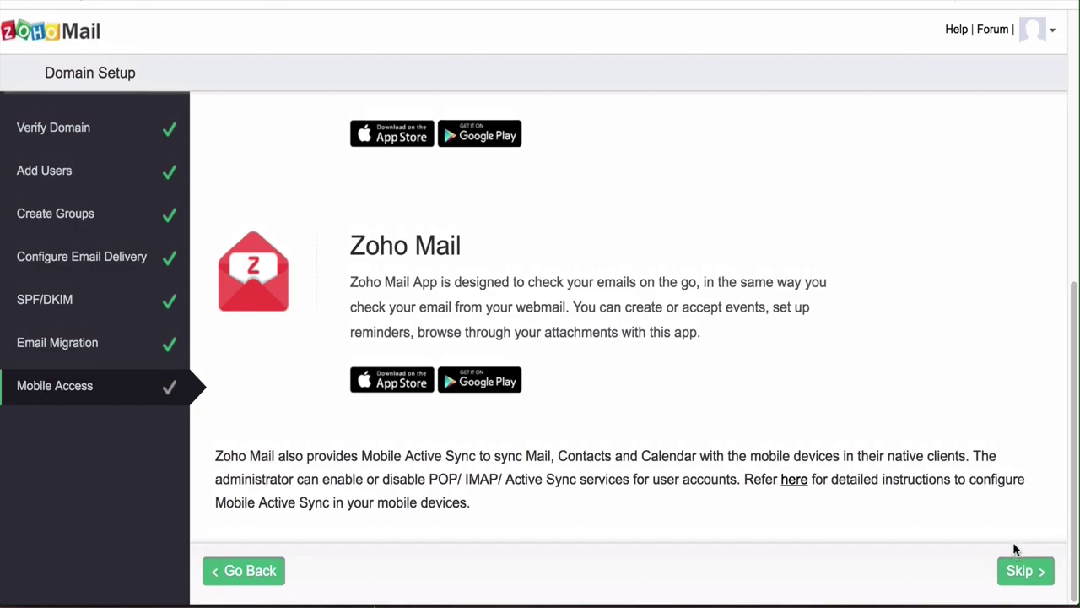
left_click(1019, 569)
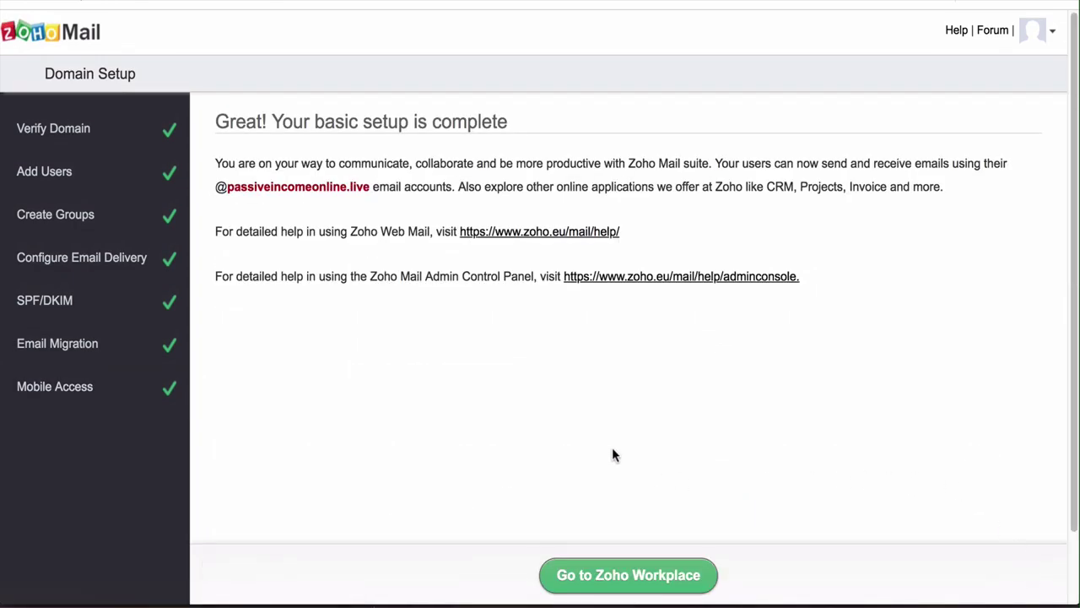
Go to Zoho Workplace and skip the welcome tour to land in the new mailbox's Inbox
left_click(650, 588)
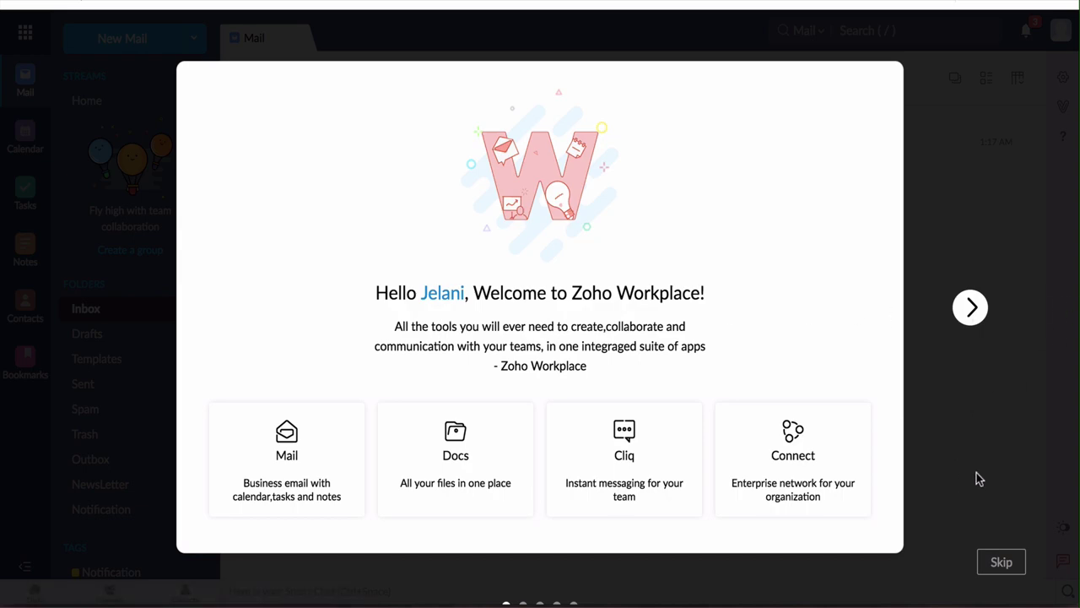
left_click(1001, 566)
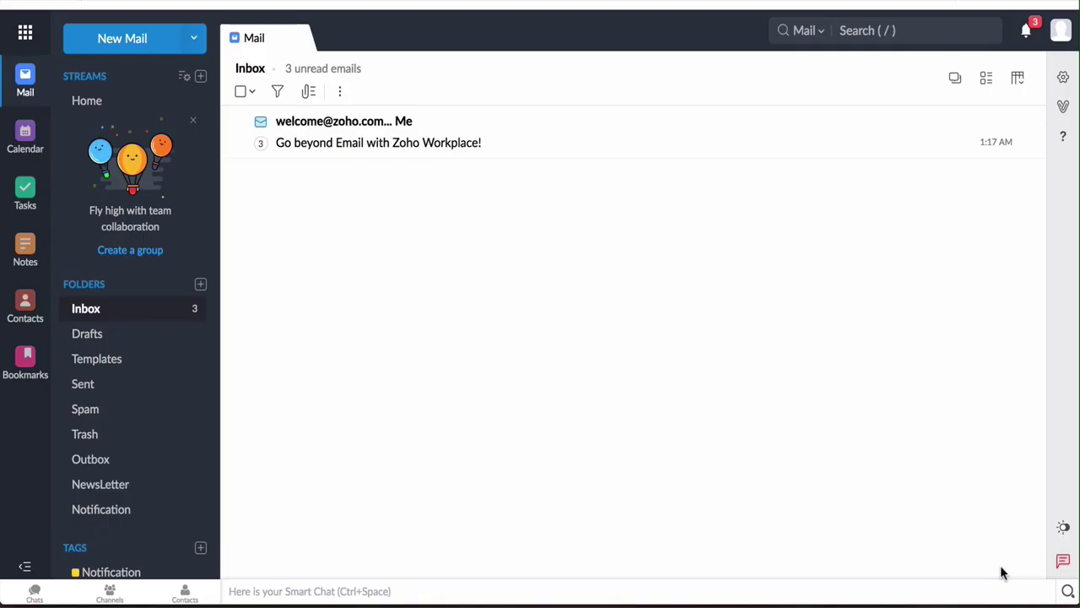